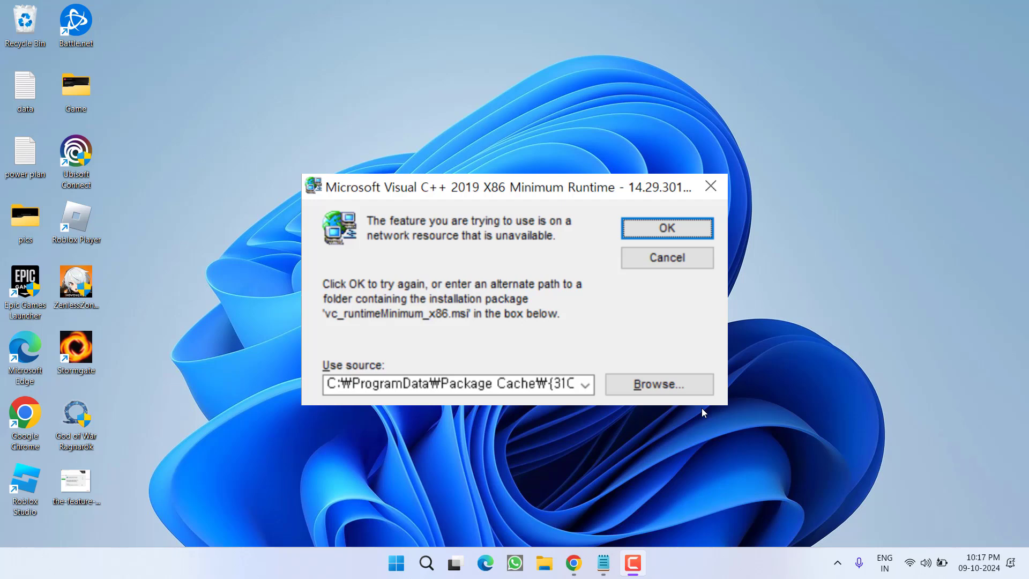
- Dismiss the Visual C++ runtime error dialog, and check Windows Update in the system settings for updates available to install
key(Escape)
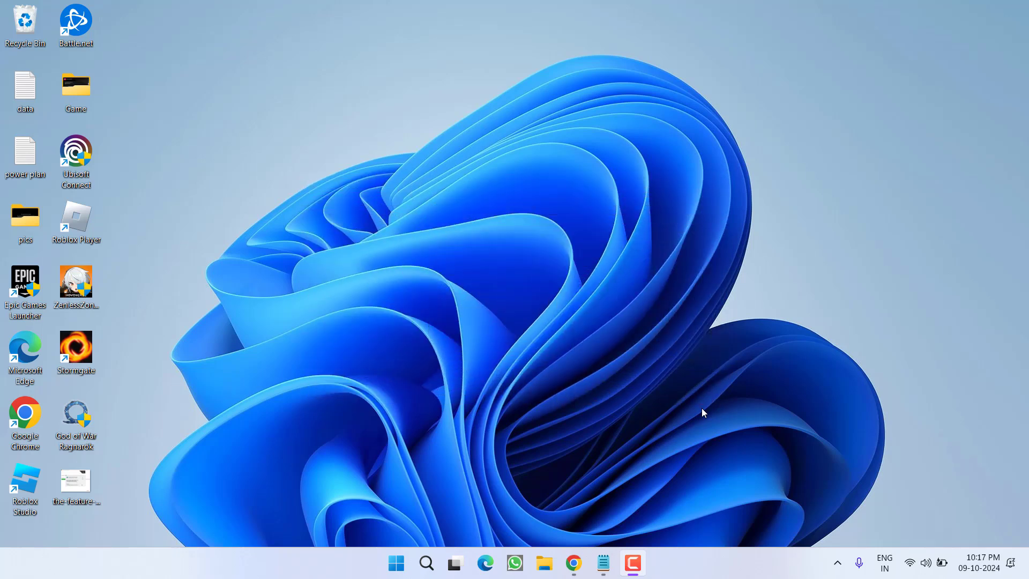
key(super+i)
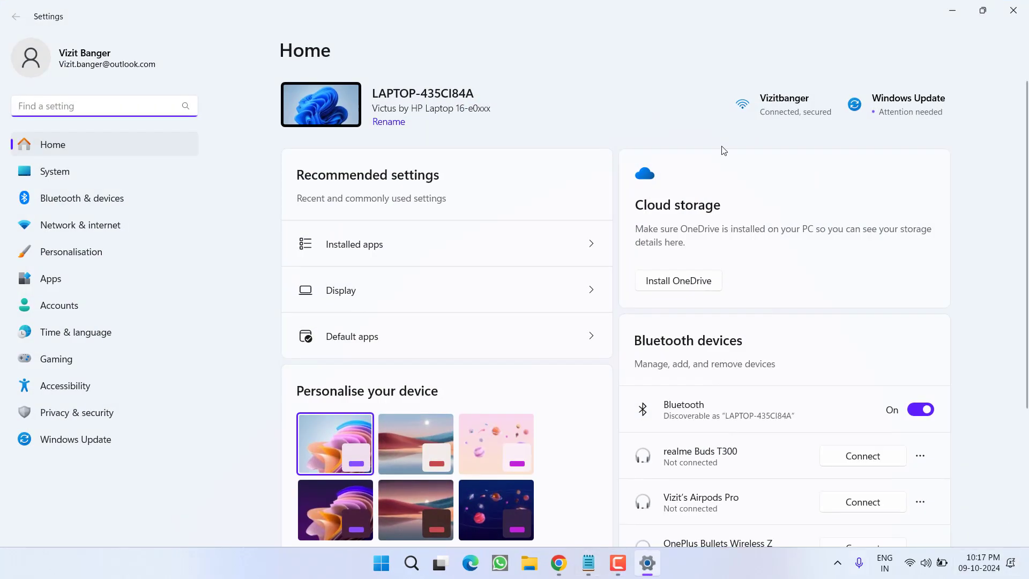
click(86, 443)
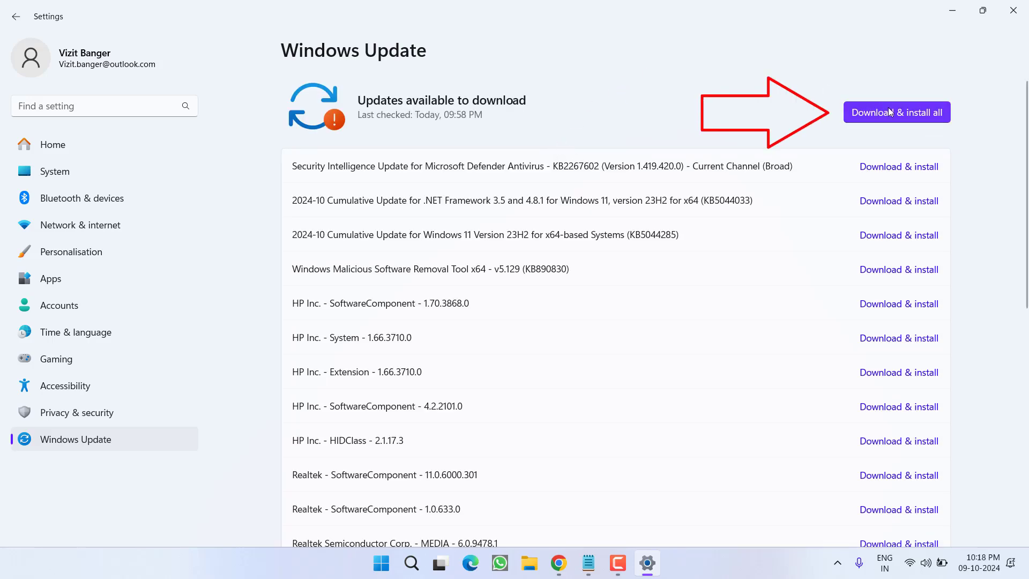
key(alt+F4)
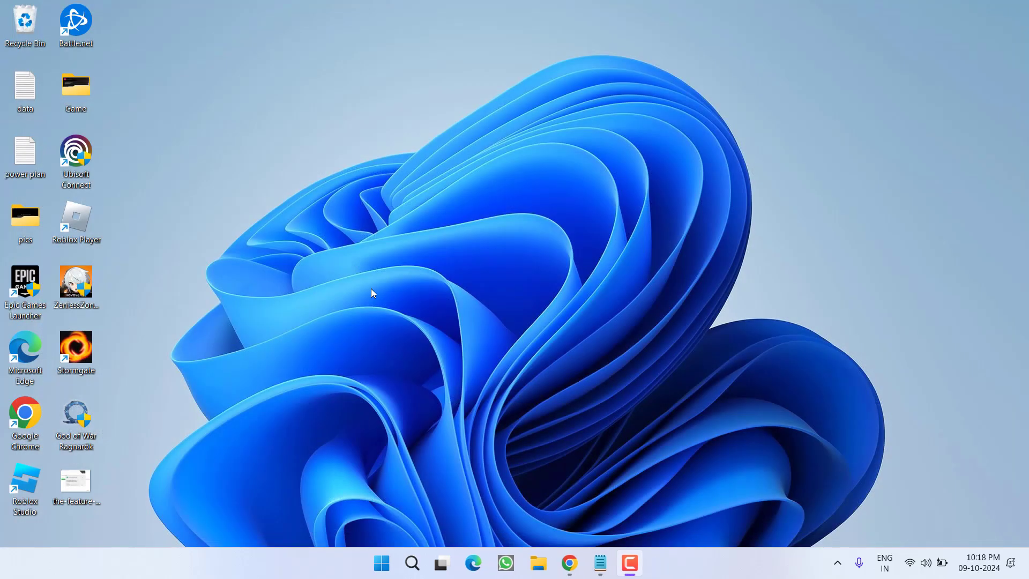
- Turn off real-time protection in the virus and threat protection settings of Windows Security, and minimize its window
key(super)
text(windo)
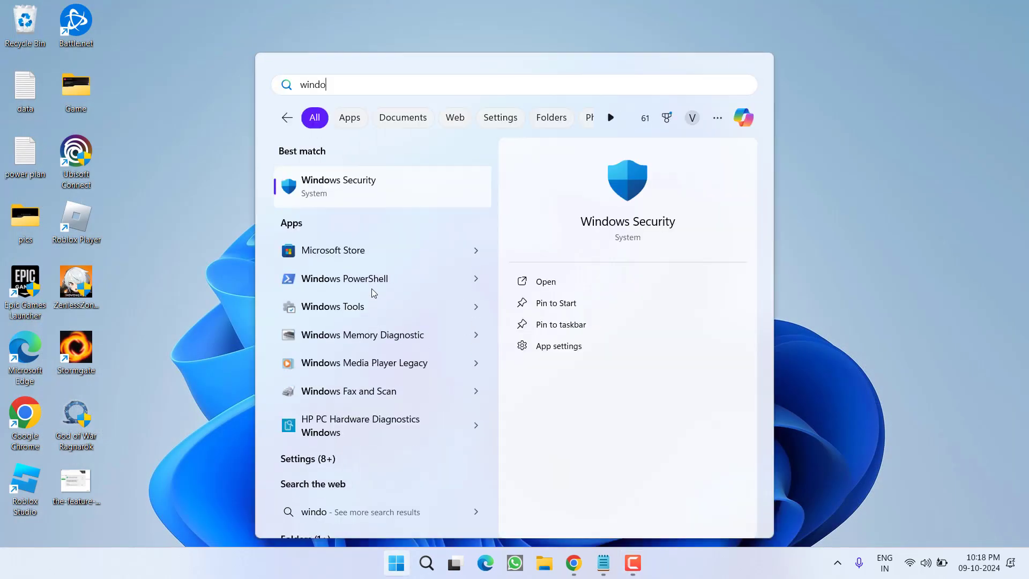
click(646, 189)
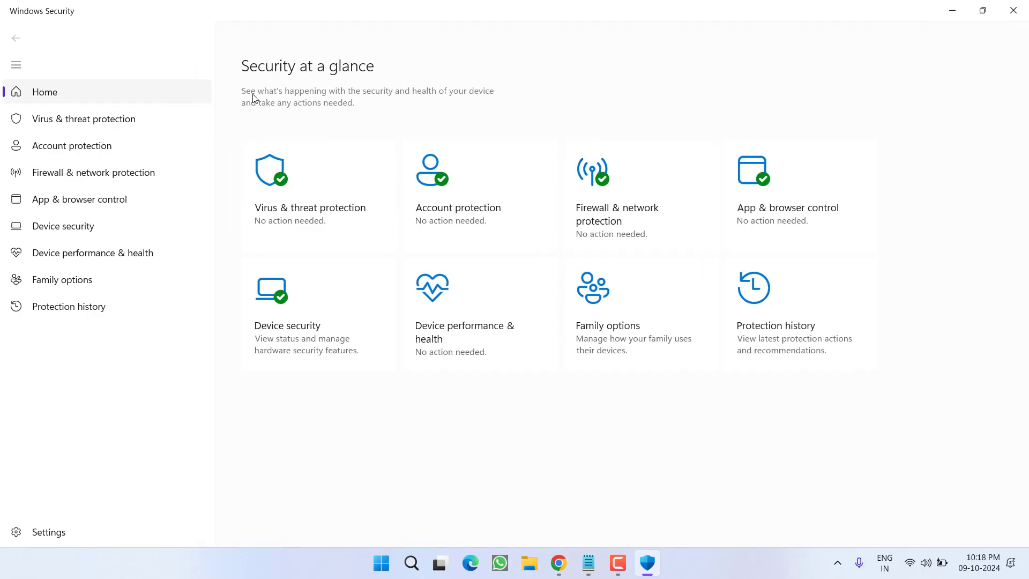
click(292, 228)
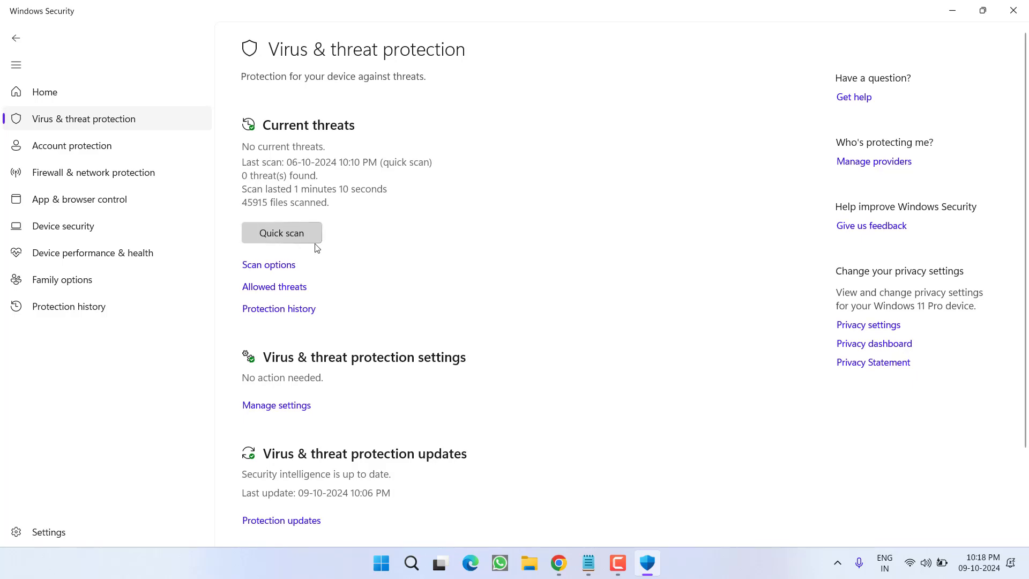
click(276, 407)
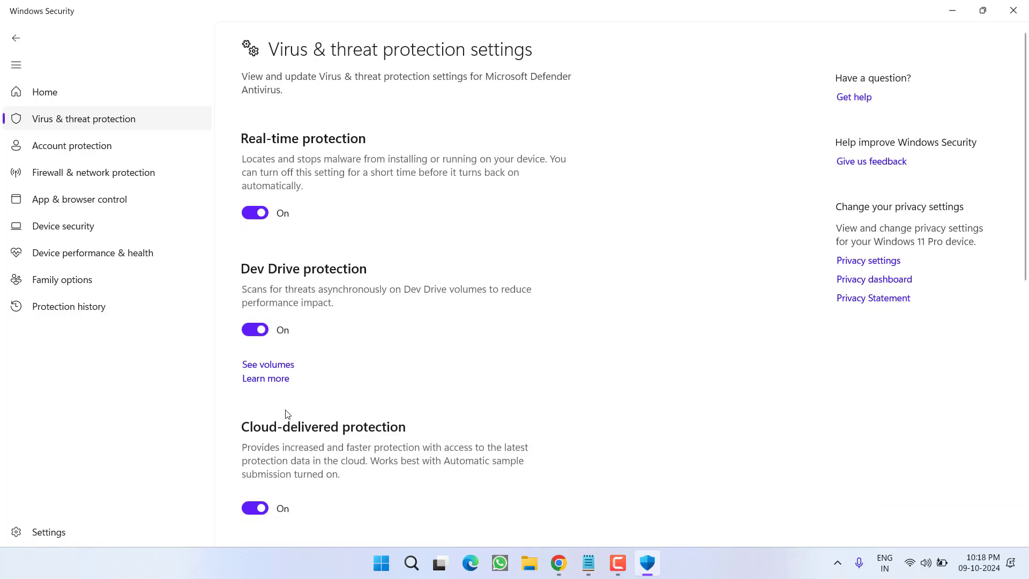
click(256, 214)
click(461, 387)
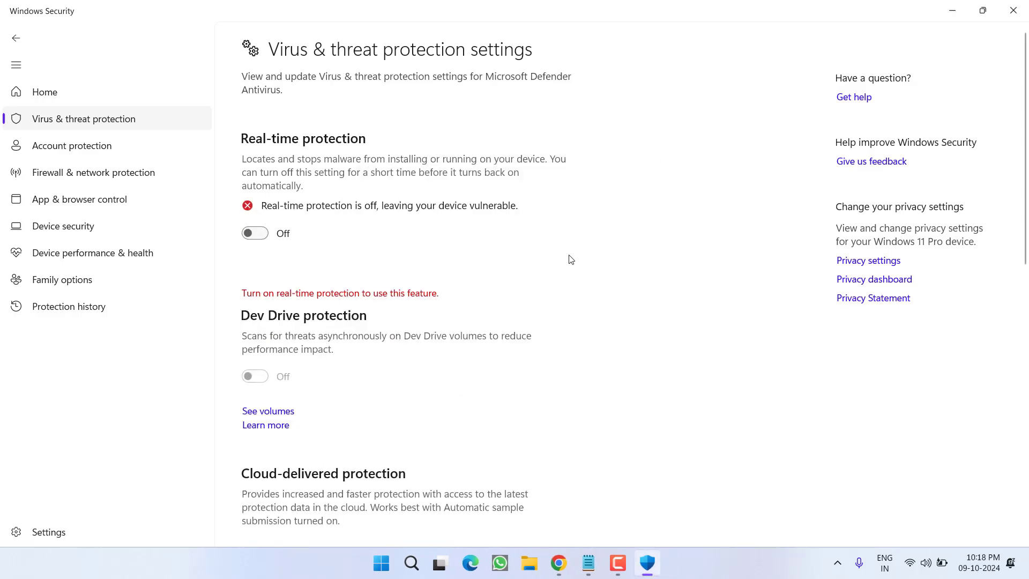
click(952, 10)
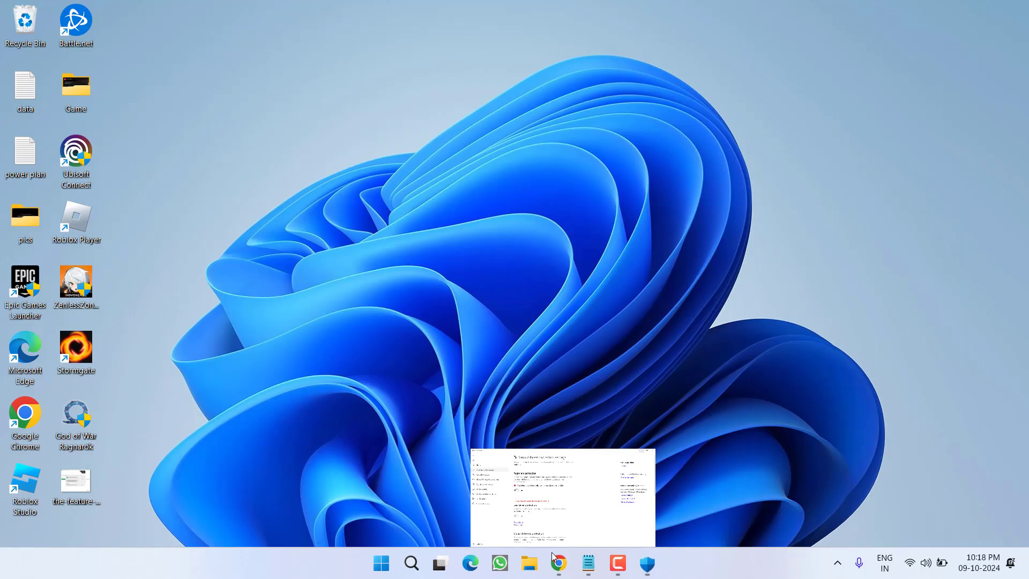
- In Chrome, download the latest X86 Visual C++ Redistributable, VC_redist.x86, from the Microsoft Learn page to the desktop
click(560, 563)
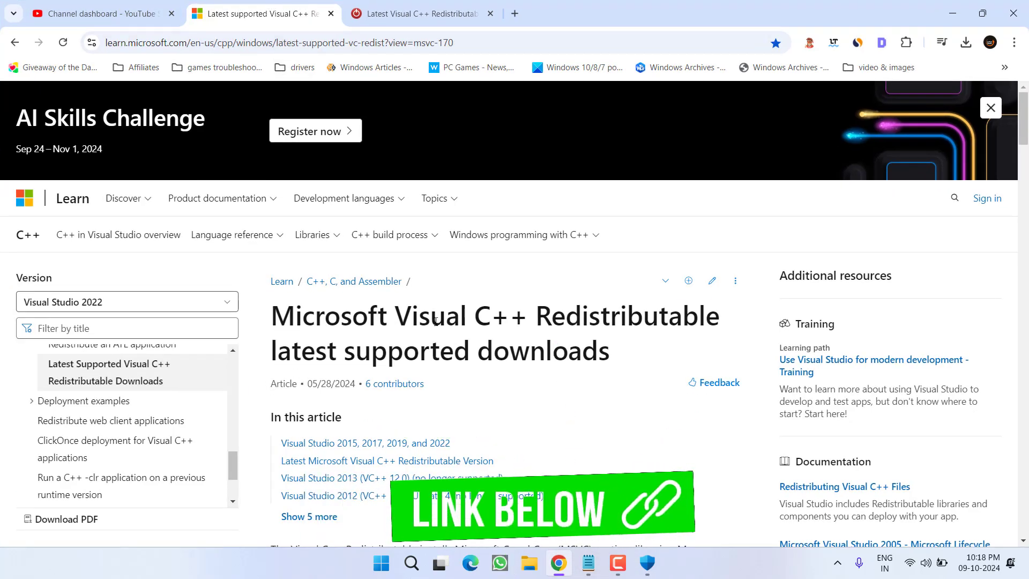
scroll(437, 320, down, 5)
scroll(437, 321, down, 10)
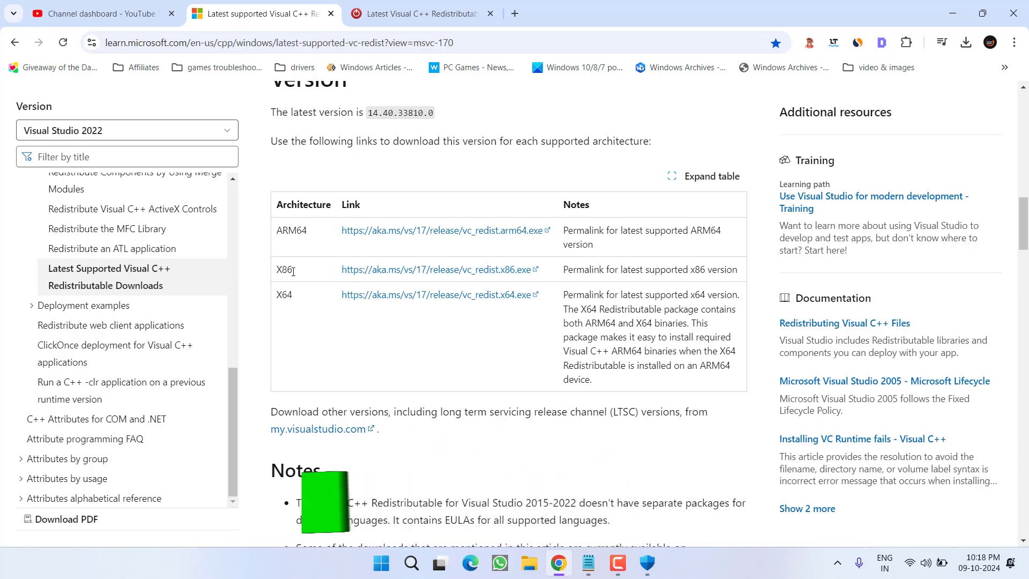
click(442, 272)
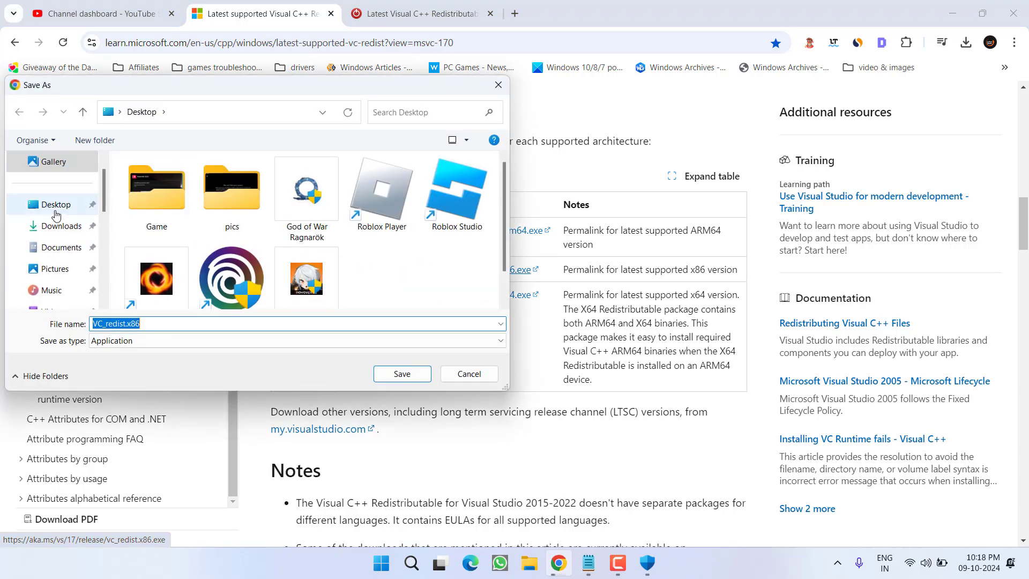
click(402, 374)
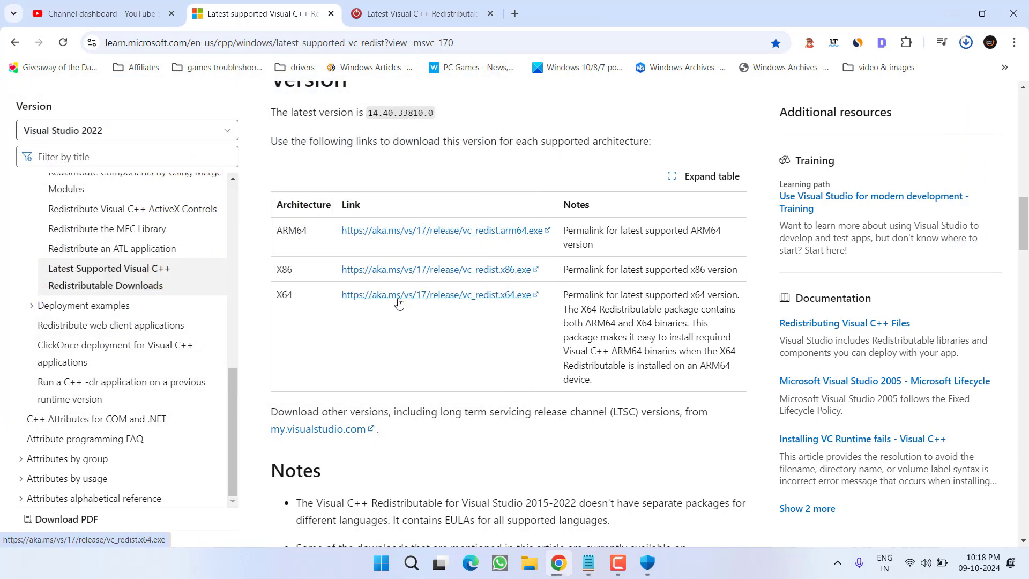
- Download the X64 redistributable installer, VC_redist.x64, to the desktop and minimize the browser
click(399, 295)
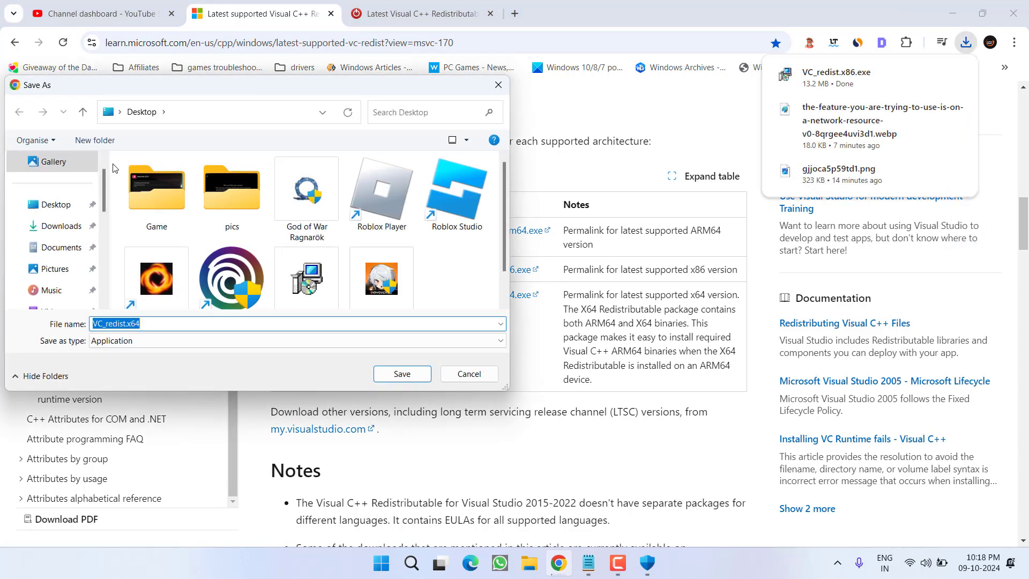
click(55, 205)
click(402, 374)
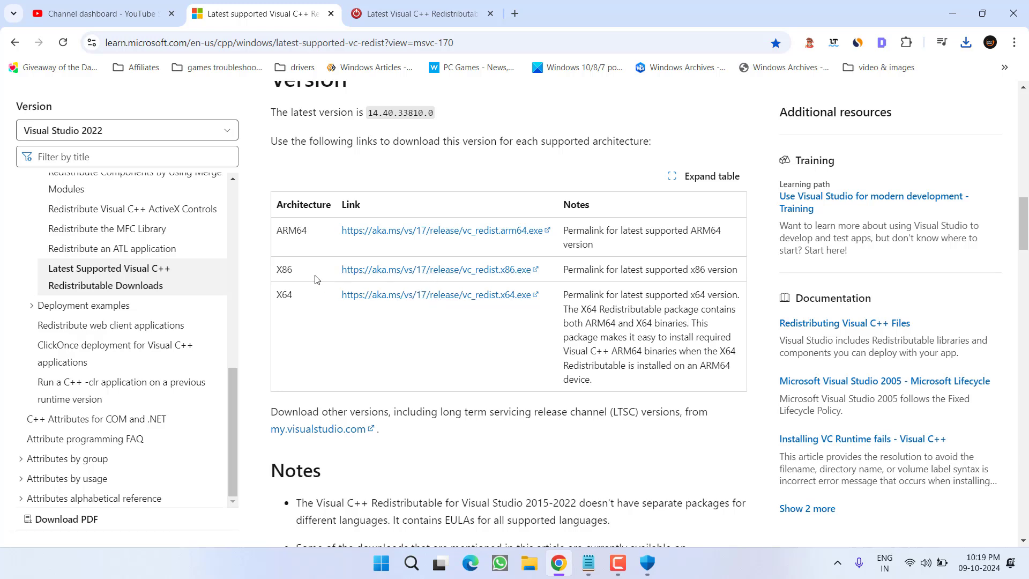
drag(272, 272, 318, 313)
click(293, 268)
click(952, 14)
drag(187, 141, 138, 247)
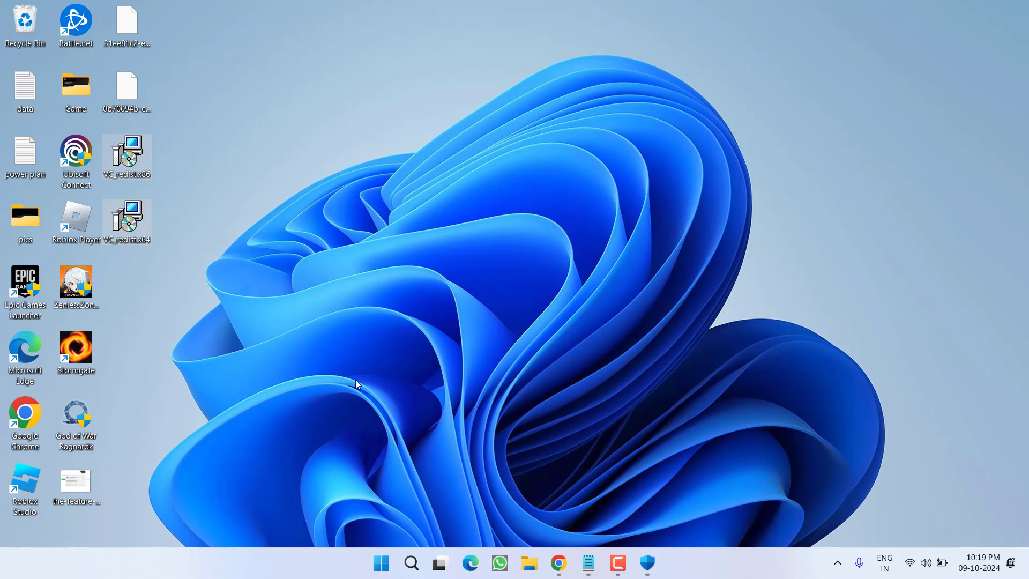
- Open Command Prompt as administrator and run the system file check with sfc /scannow
click(381, 563)
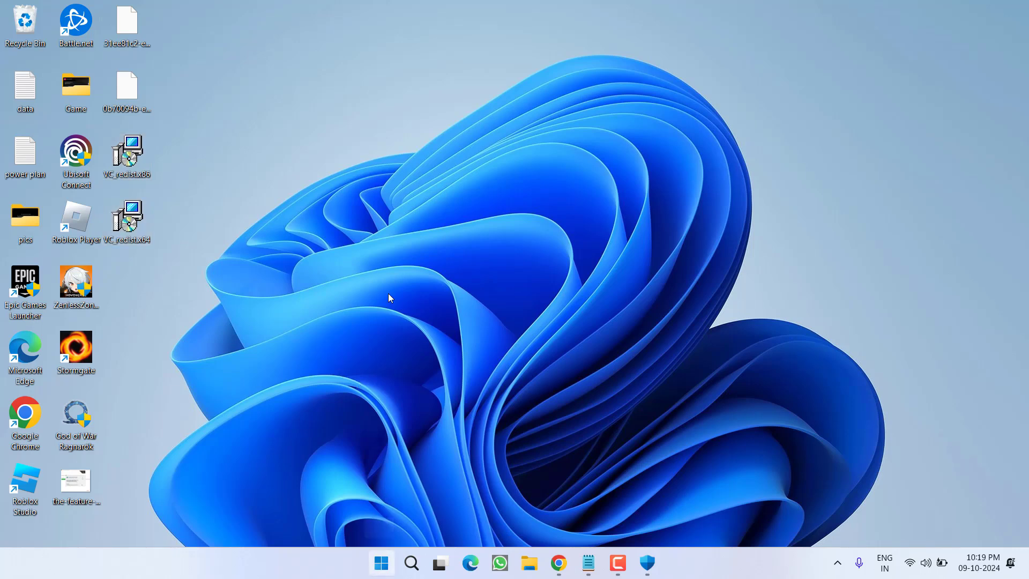
text(cmd)
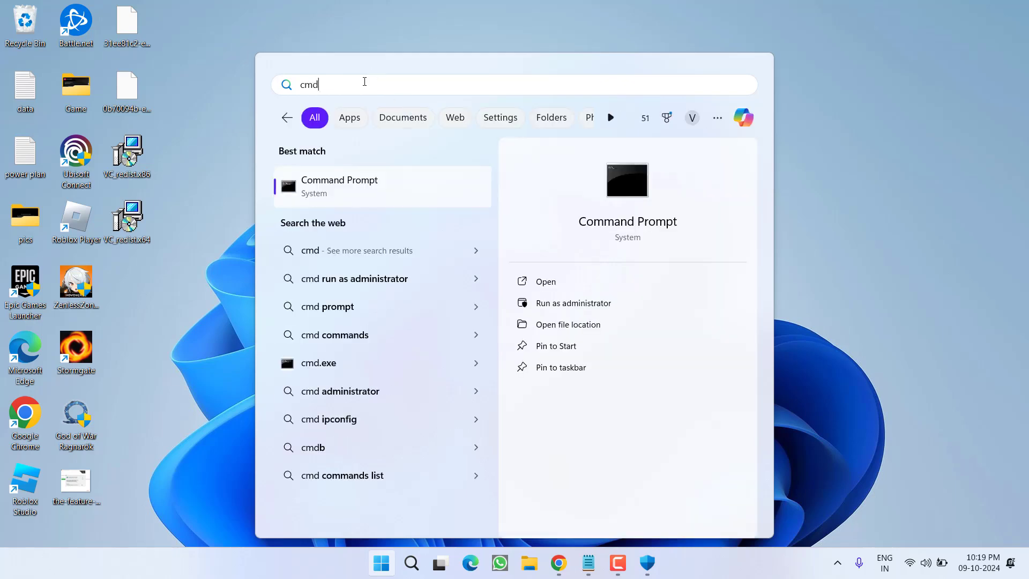
click(578, 303)
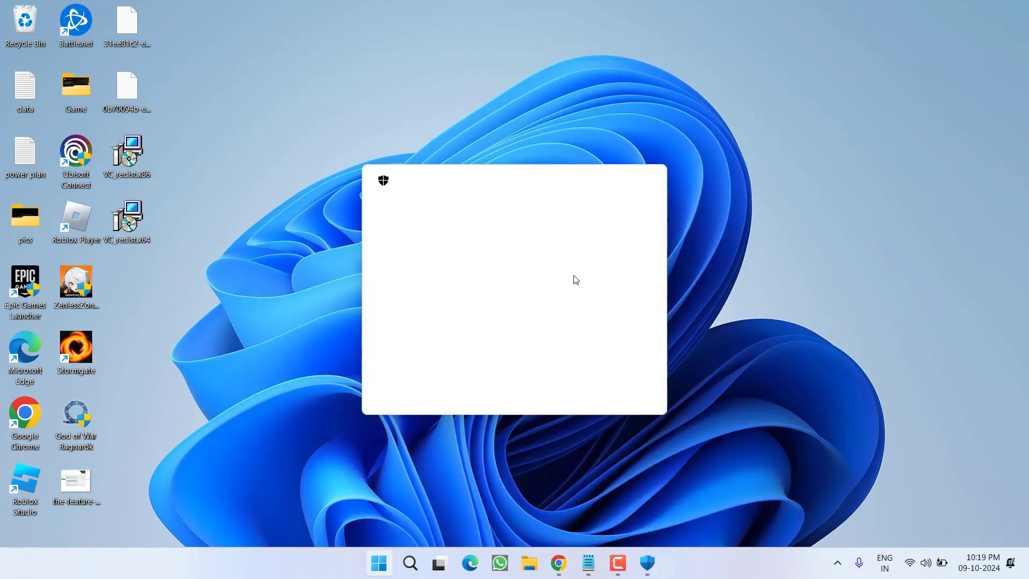
click(424, 387)
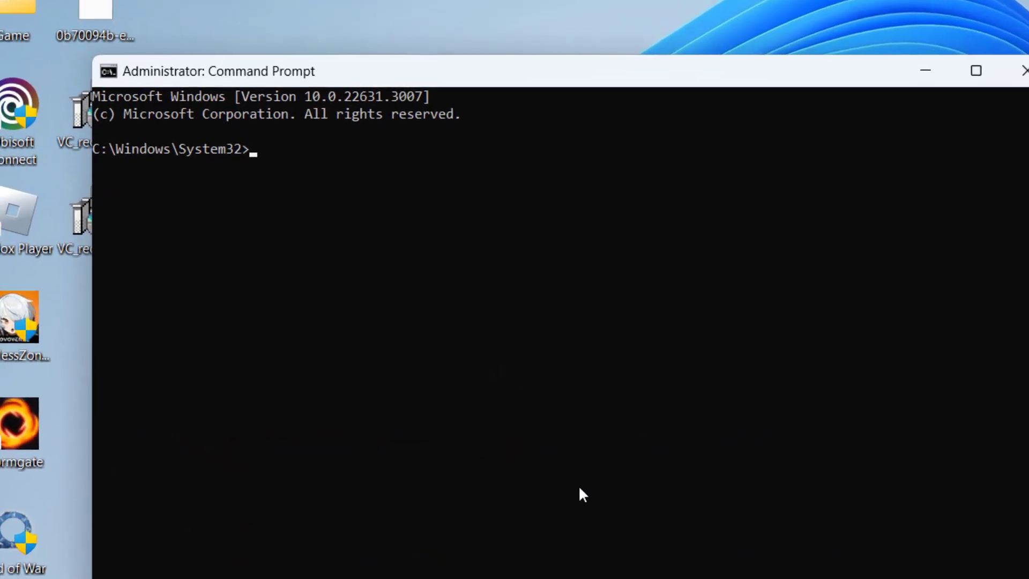
text(sfc /scannow)
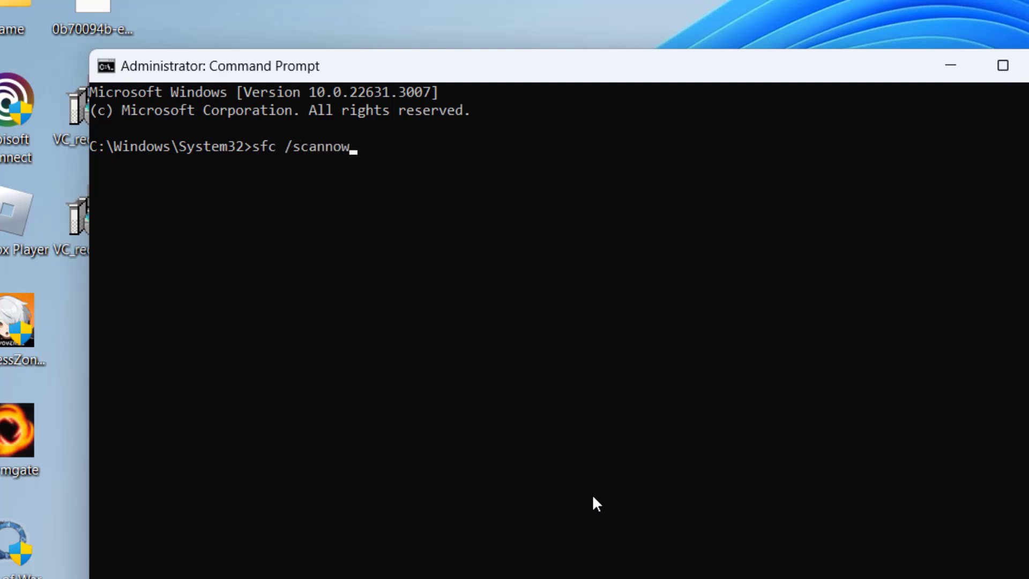
key(Return)
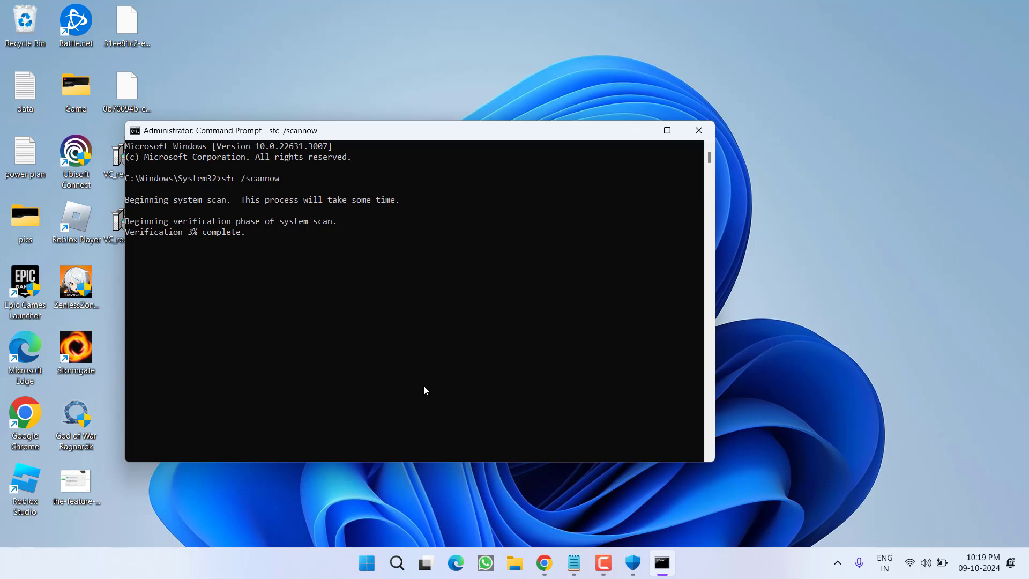
- Open a second Command Prompt as administrator alongside the running system scan and make it the active window
key(super)
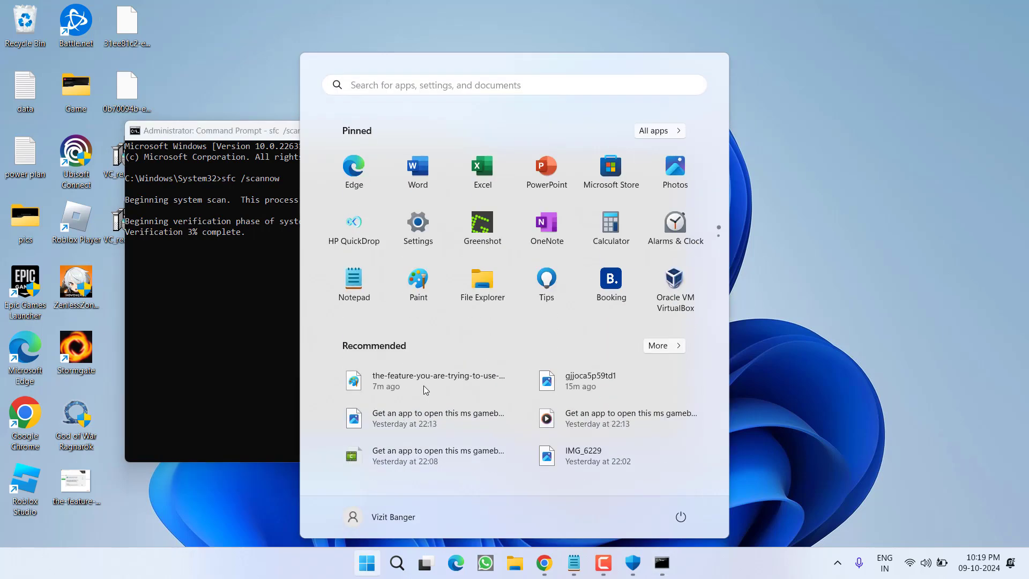
text(cmd)
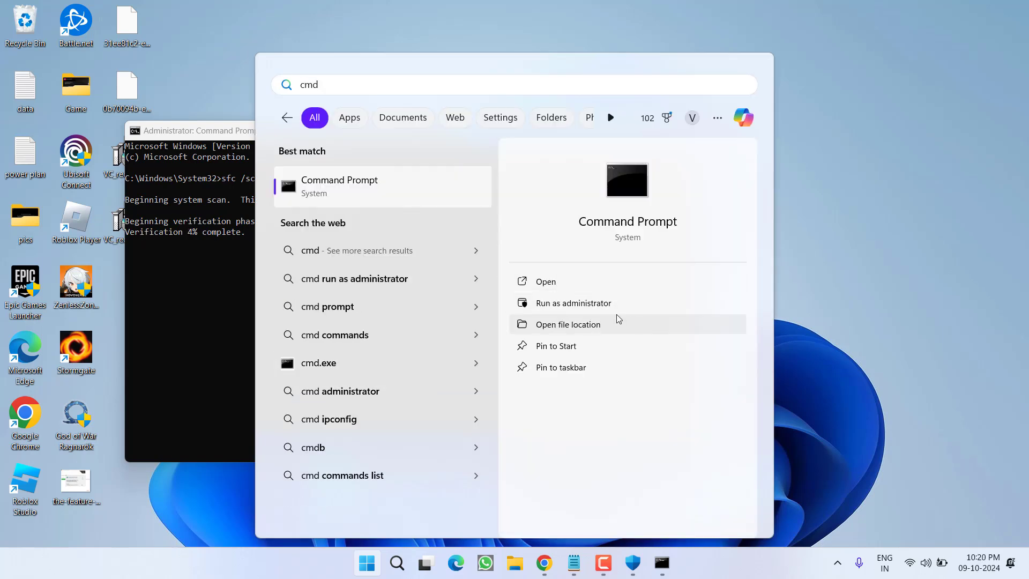
click(579, 304)
click(495, 391)
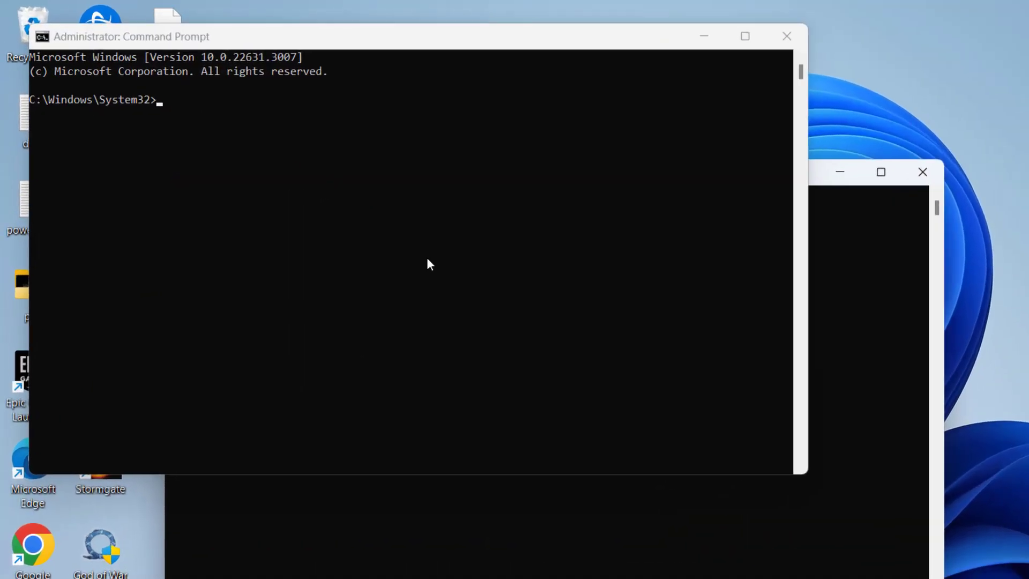
click(343, 498)
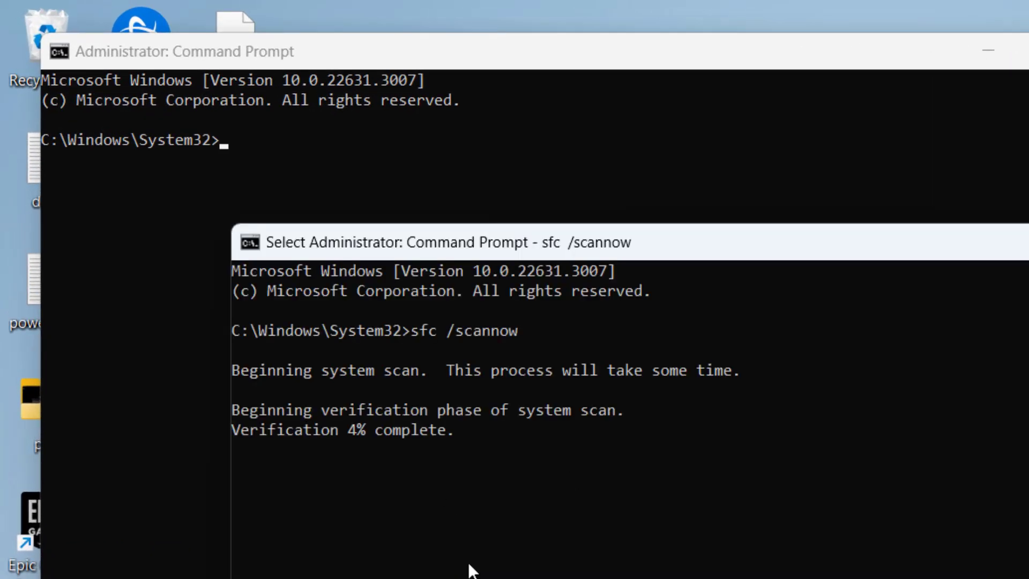
click(133, 120)
click(287, 158)
- Run dism /online /cleanup-image /restorehealth in the second Command Prompt to repair the Windows image
text(diswk)
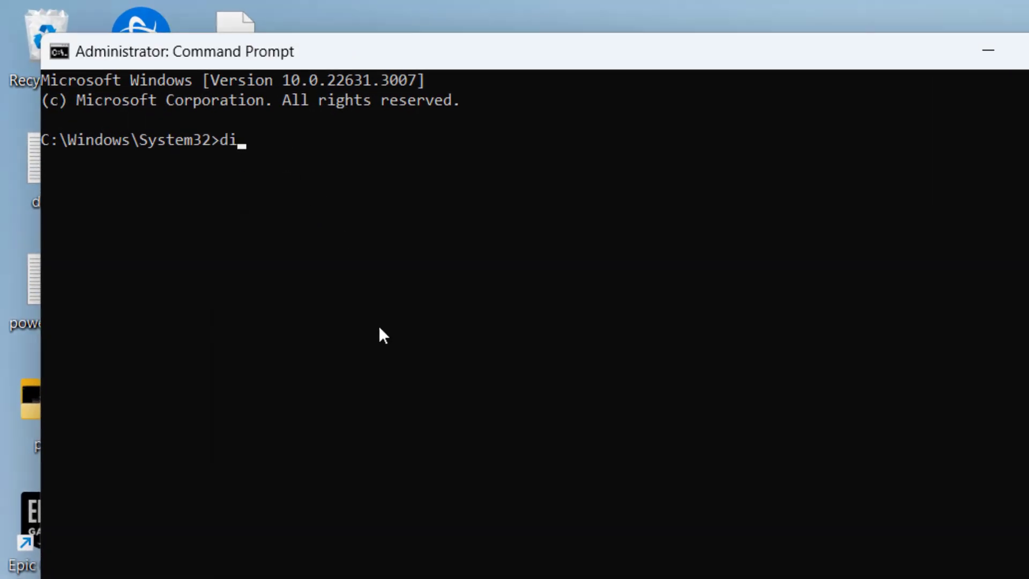
key(BackSpace)
key(BackSpace)
text(m /ojl)
key(BackSpace)
text(nline)
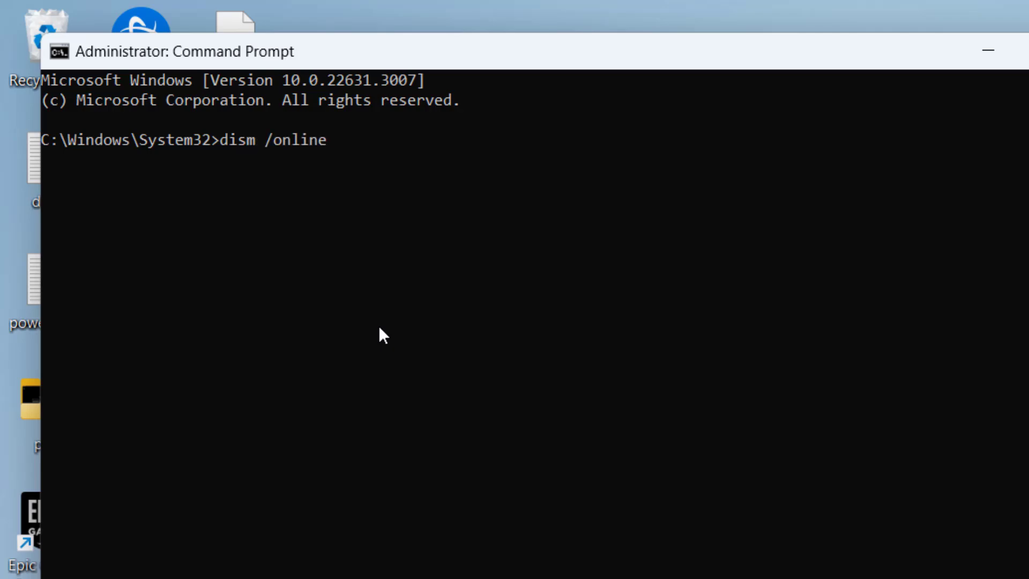
text( /cleanup-image /r)
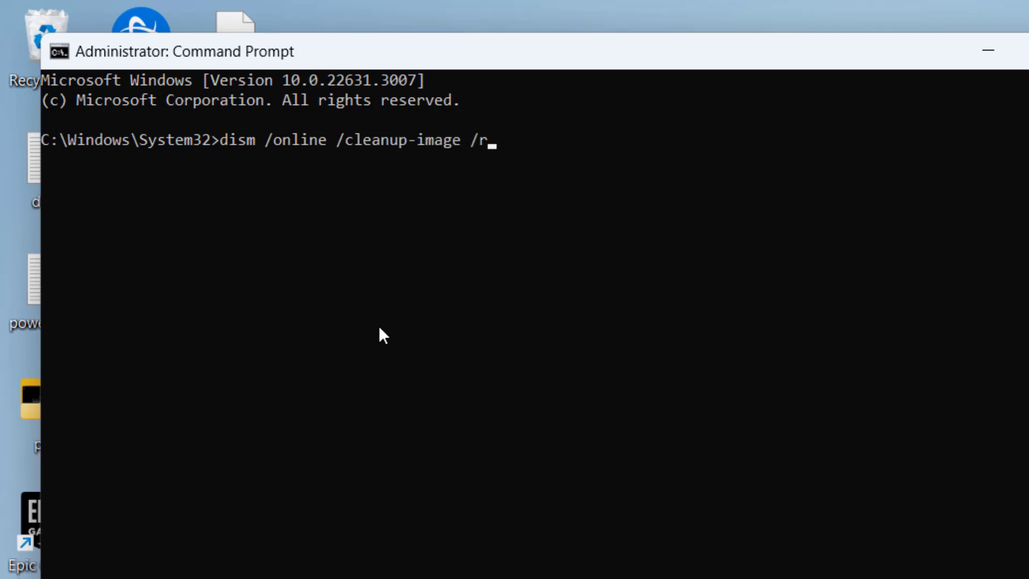
text(estorehealth)
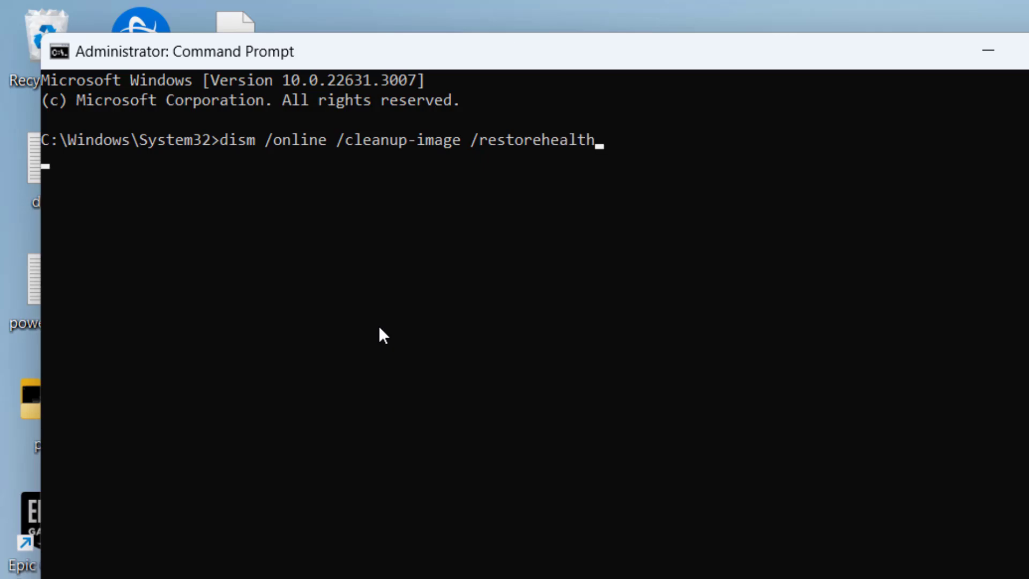
key(Return)
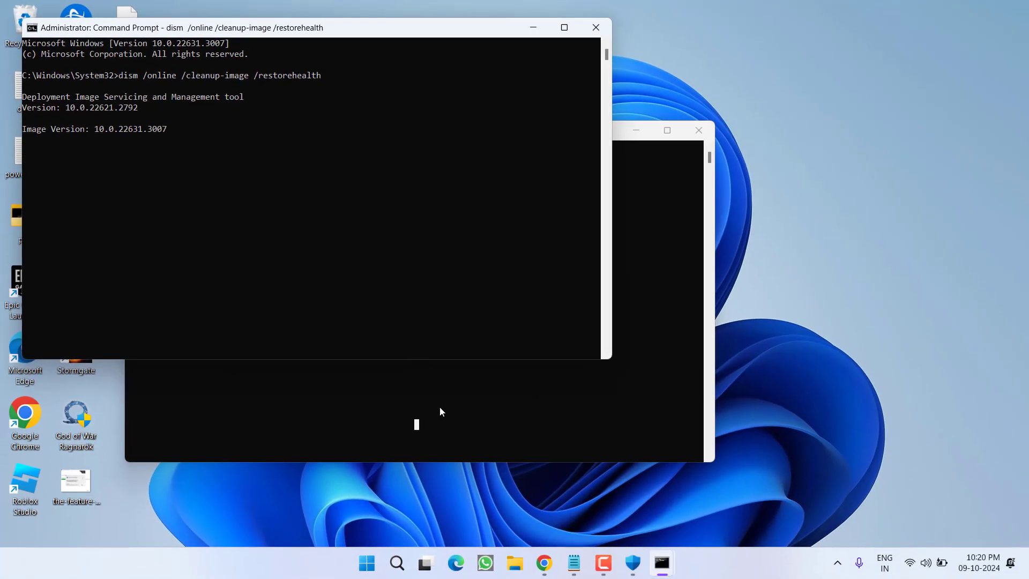
- Move the sfc scan window aside, minimize both Command Prompt windows, and select the two VC_redist installers on the desktop
click(359, 403)
drag(370, 122, 591, 114)
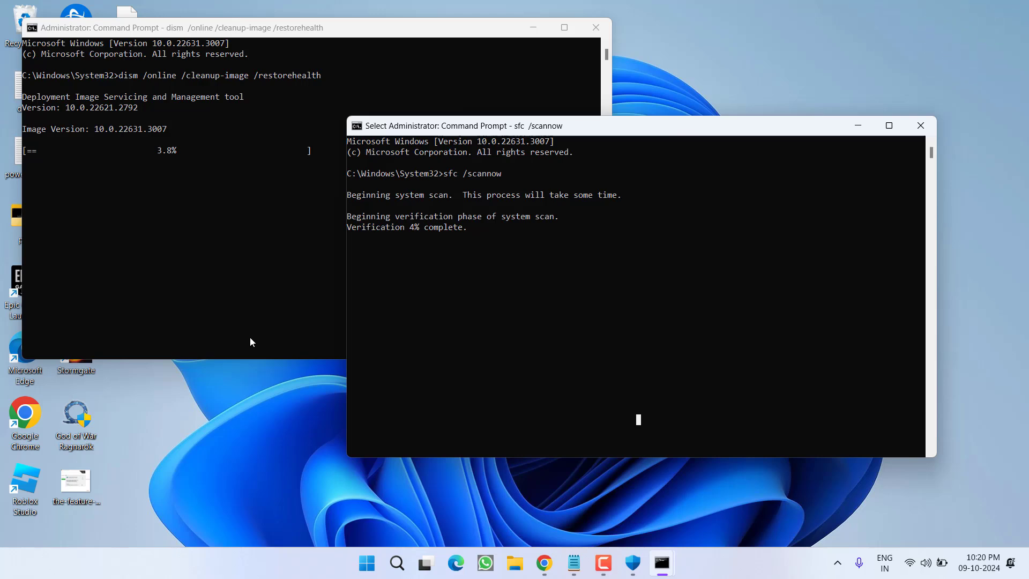
click(858, 125)
click(533, 27)
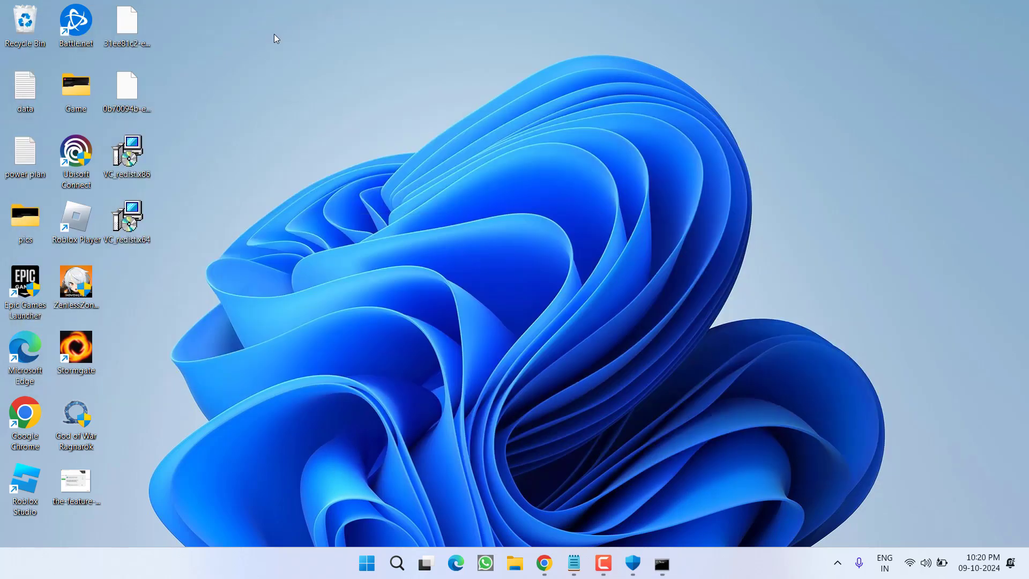
drag(172, 152, 107, 261)
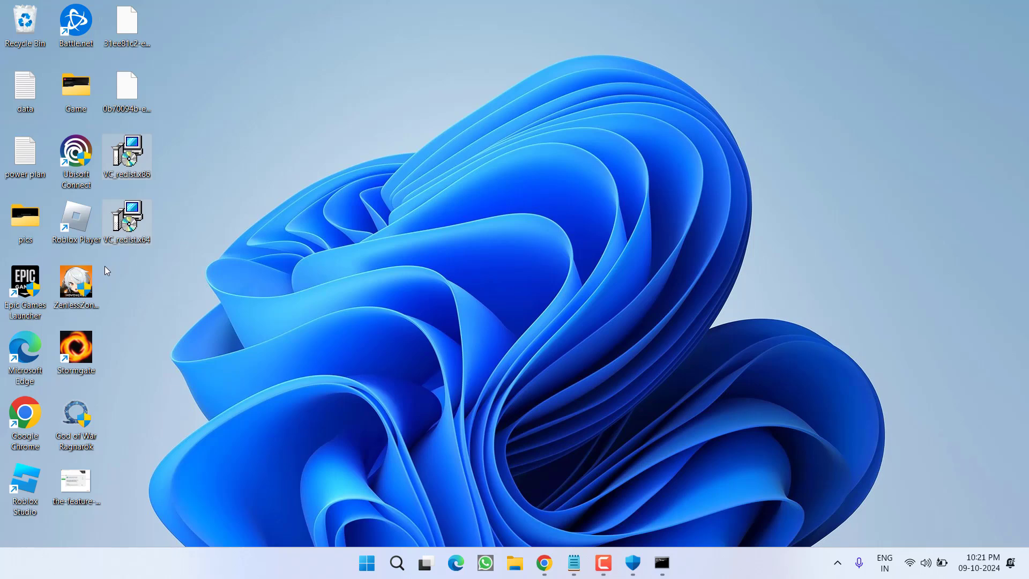
- Switch to Chrome and download the Program Install and Uninstall troubleshooter from the Microsoft support page to the Desktop
click(545, 563)
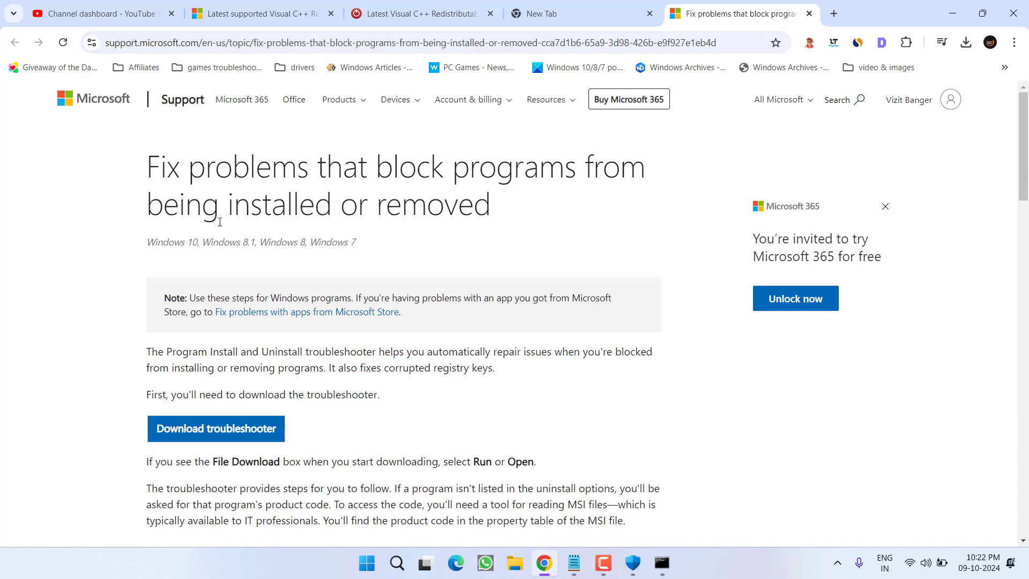
scroll(268, 209, down, 3)
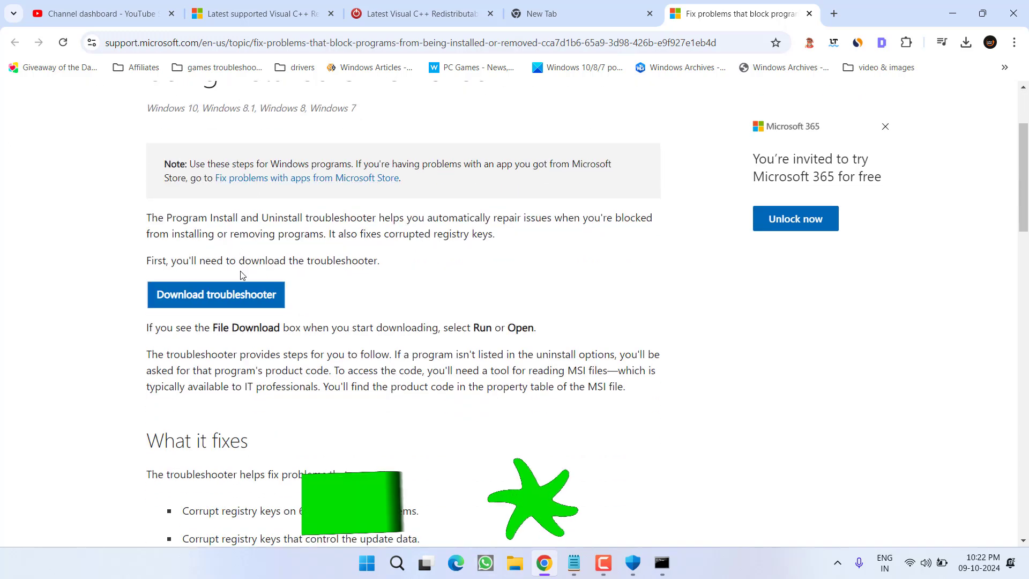
click(224, 298)
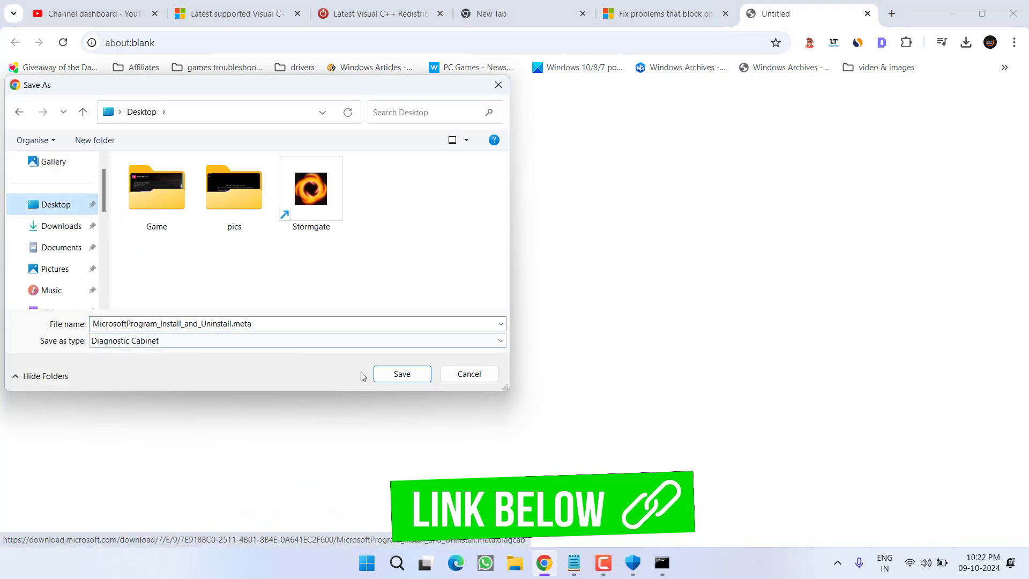
click(403, 374)
- Run the downloaded Program Install and Uninstall troubleshooter and choose Installing as the problem type
scroll(365, 372, up, 3)
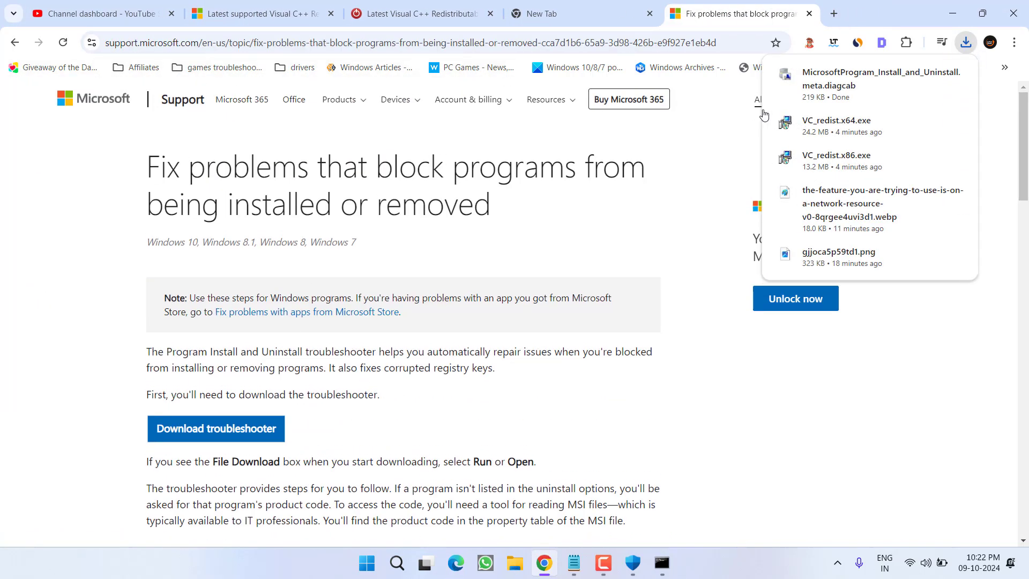
click(823, 92)
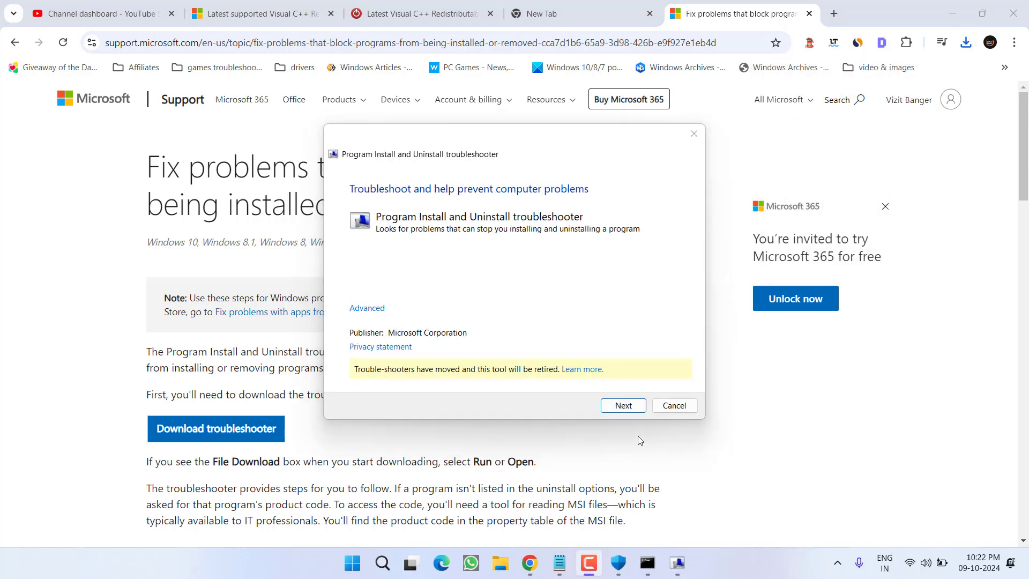
click(628, 410)
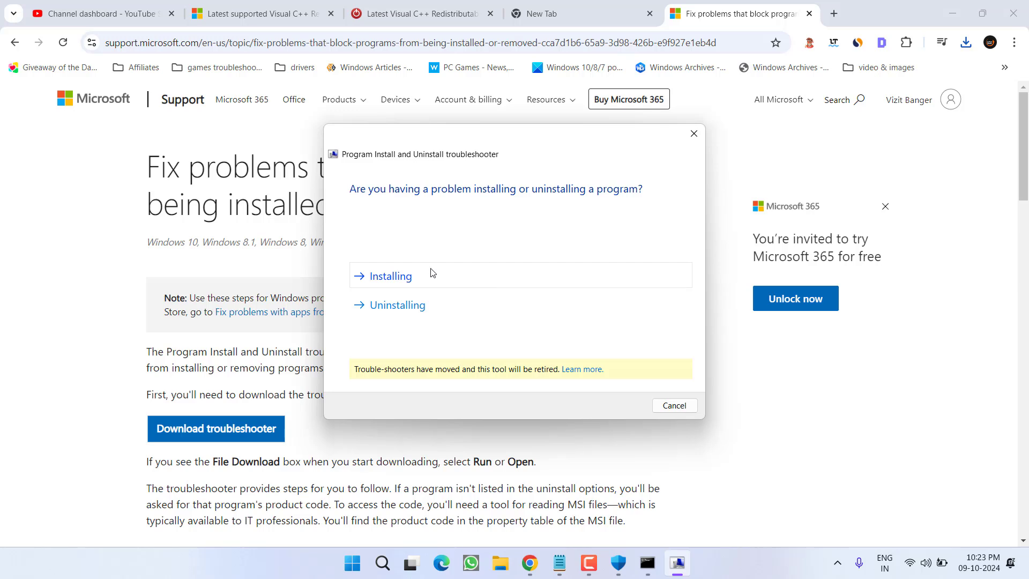
click(401, 282)
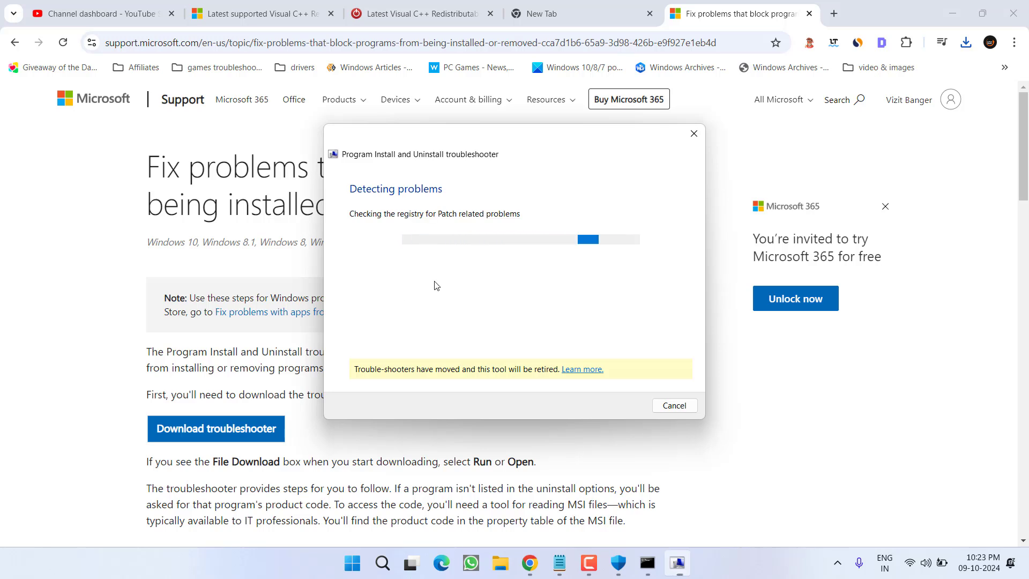
- Choose Microsoft Visual C++ 2008 Redistributable - x64 9.0.30729.7523 as the program to troubleshoot, continue to the uninstall question, and cancel the troubleshooter
click(396, 333)
scroll(389, 332, down, 3)
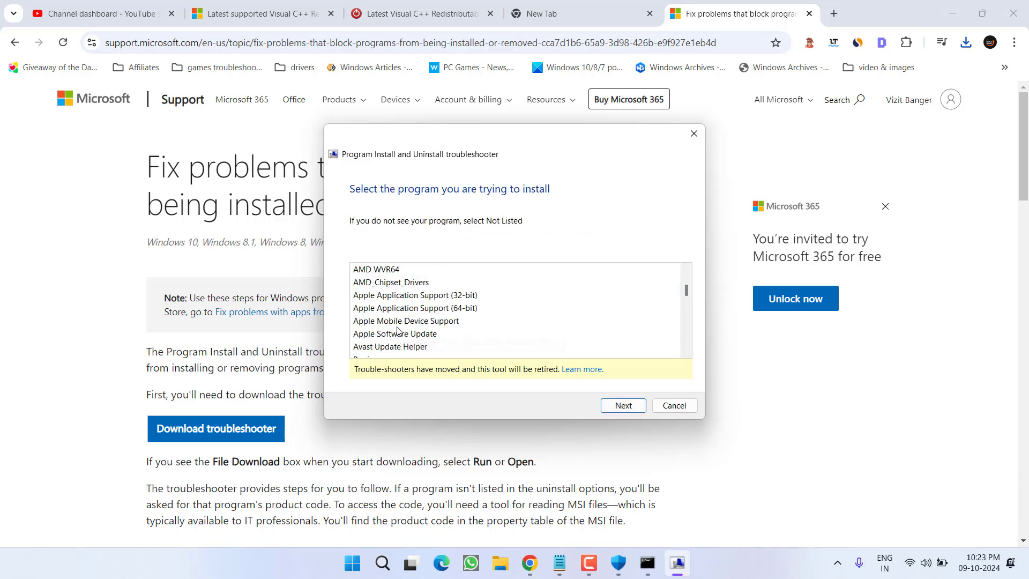
key(m)
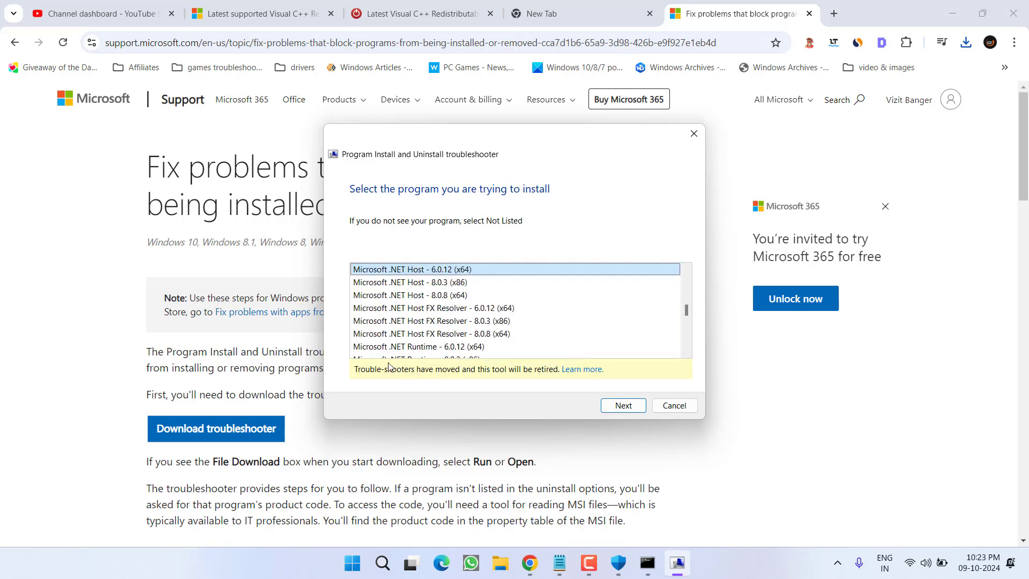
scroll(509, 332, down, 3)
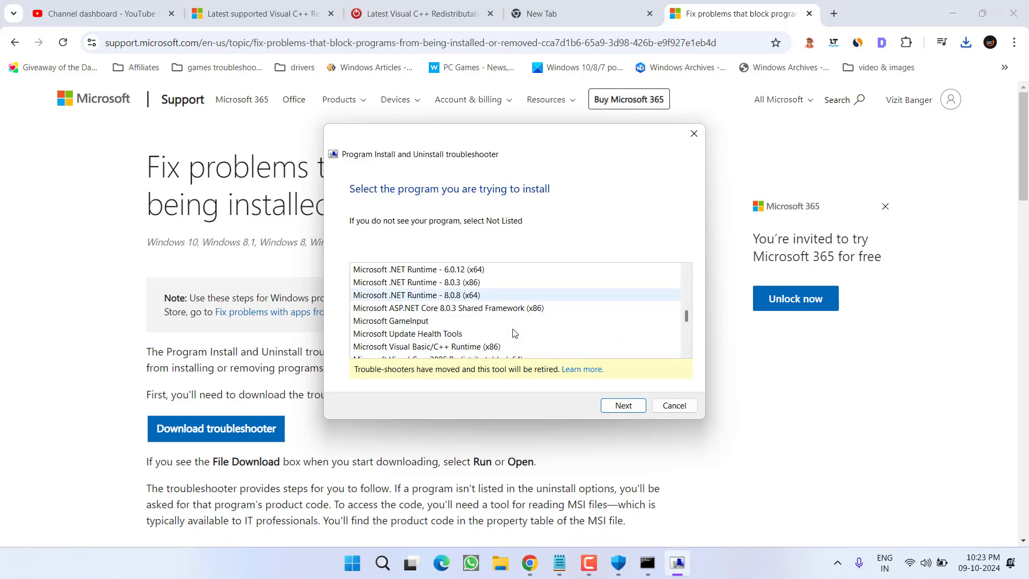
click(515, 326)
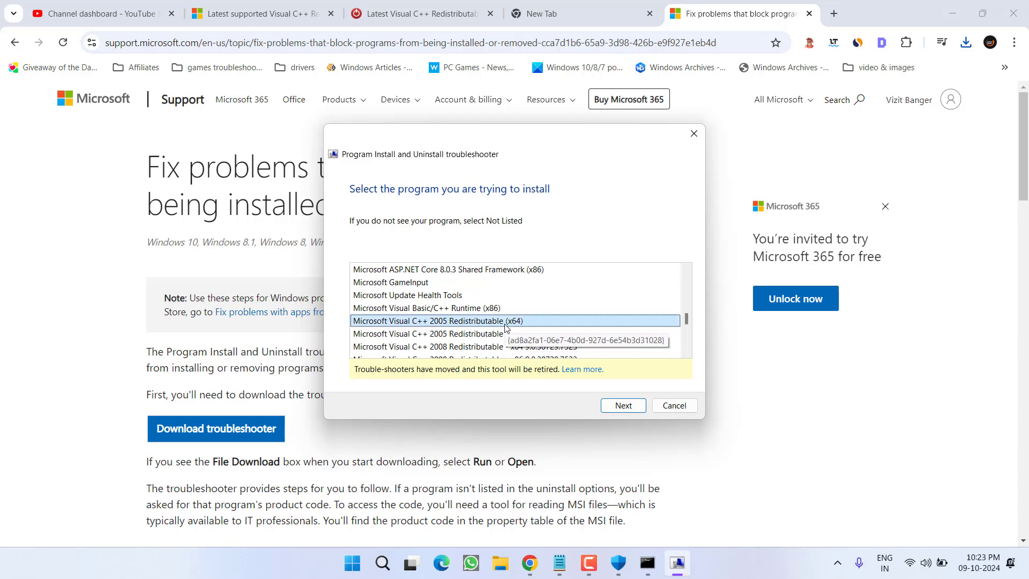
click(455, 332)
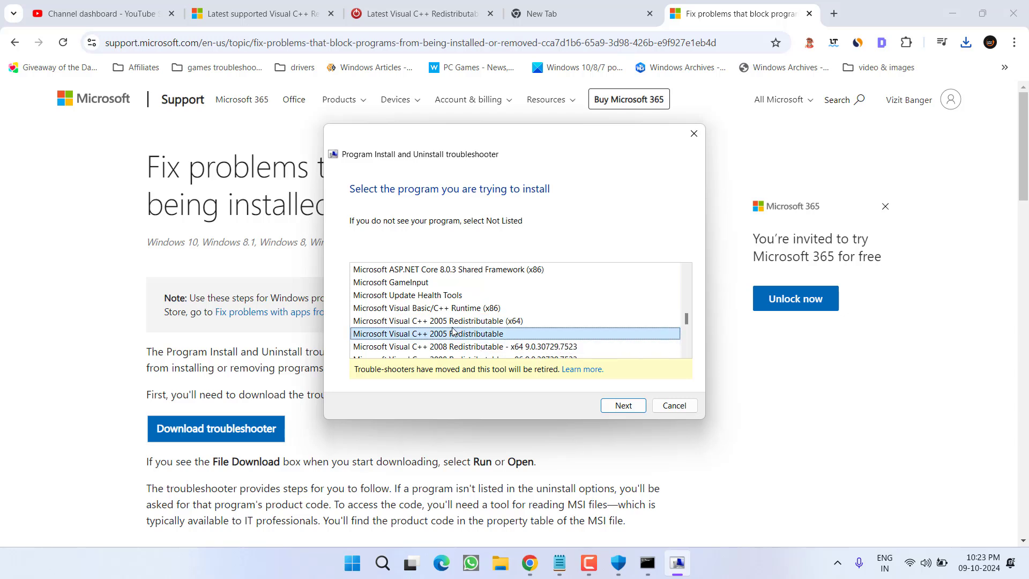
drag(456, 314, 424, 343)
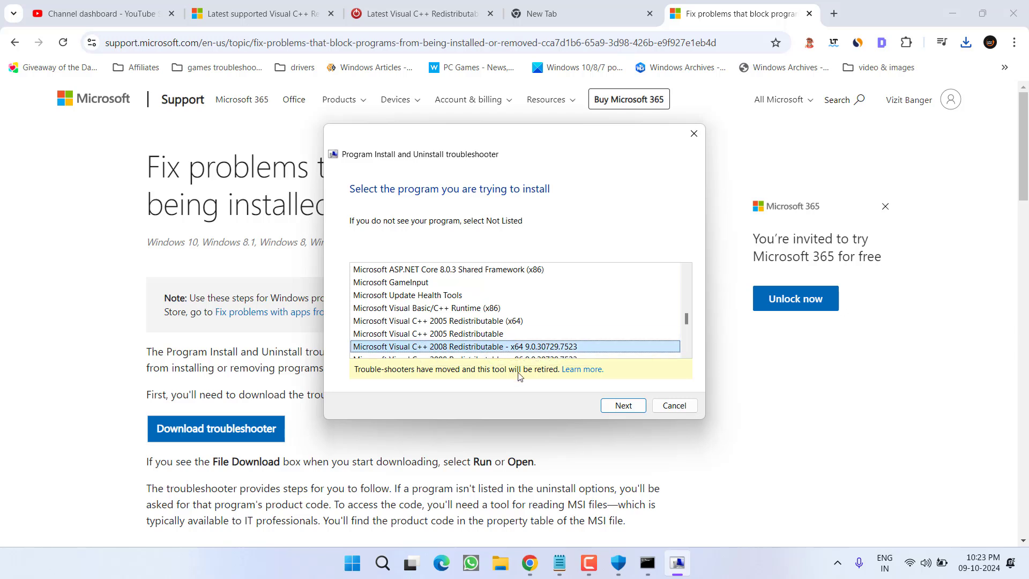
click(609, 407)
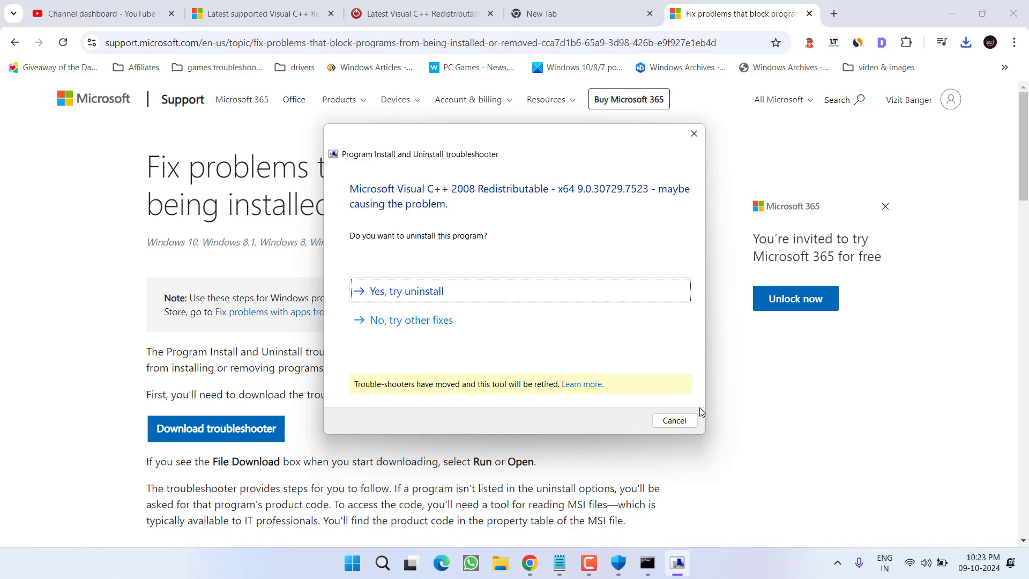
click(678, 421)
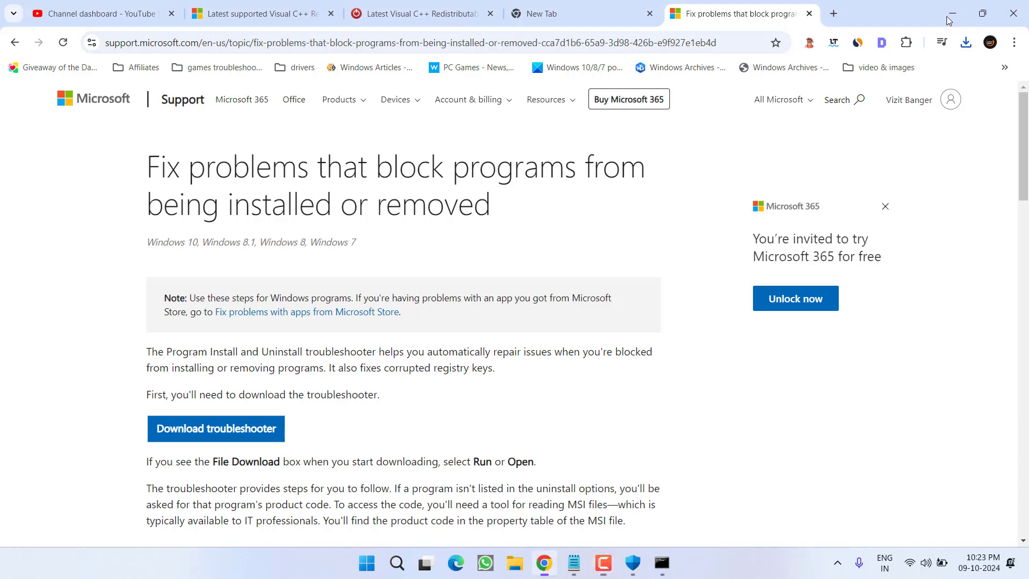
- Minimize the browser and open Programs and Features by running appwiz.cpl
click(948, 17)
drag(148, 137, 122, 165)
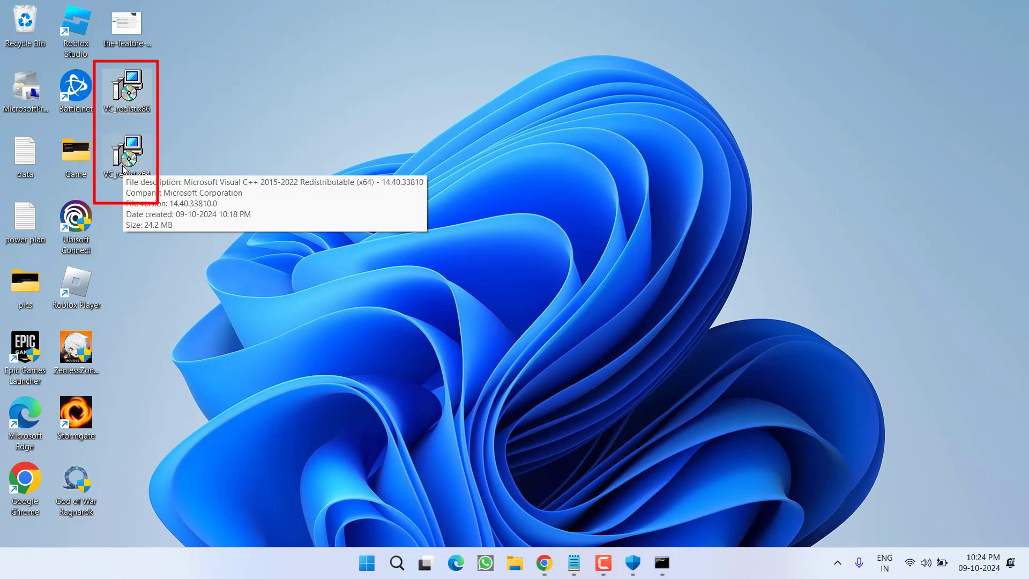
click(284, 506)
key(super+x)
click(323, 481)
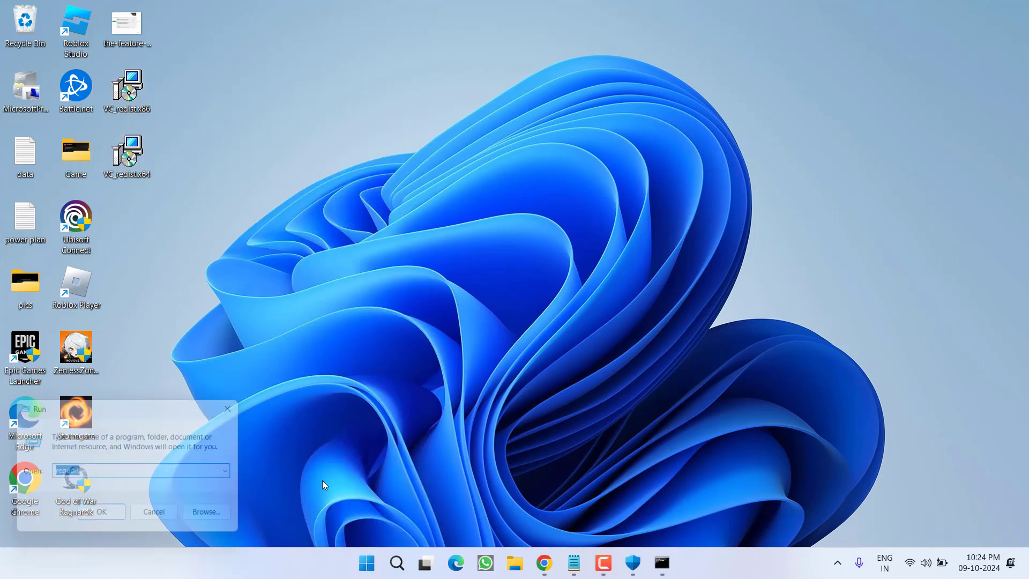
text(appwiz.cpl)
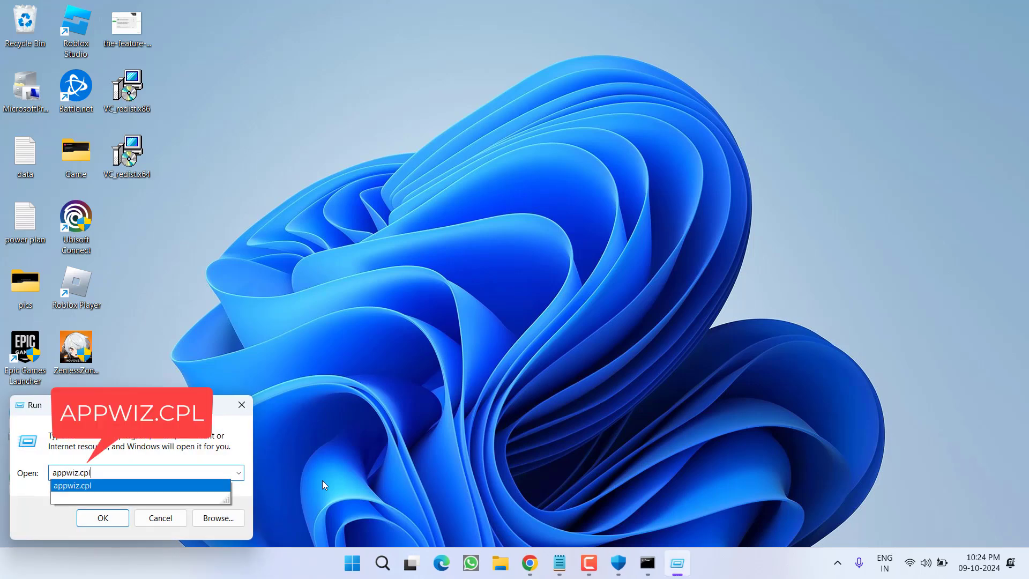
key(Return)
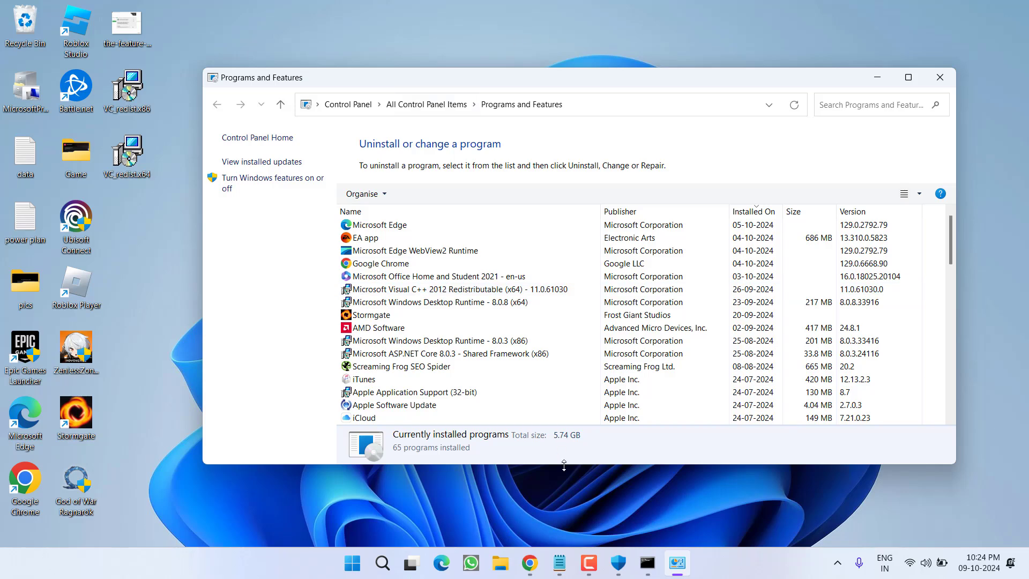
- Make the Programs and Features window taller and locate the installed Microsoft Visual C++ redistributables in the program list
drag(564, 465, 562, 543)
drag(568, 88, 544, 46)
click(406, 234)
scroll(406, 248, down, 1)
scroll(406, 248, down, 5)
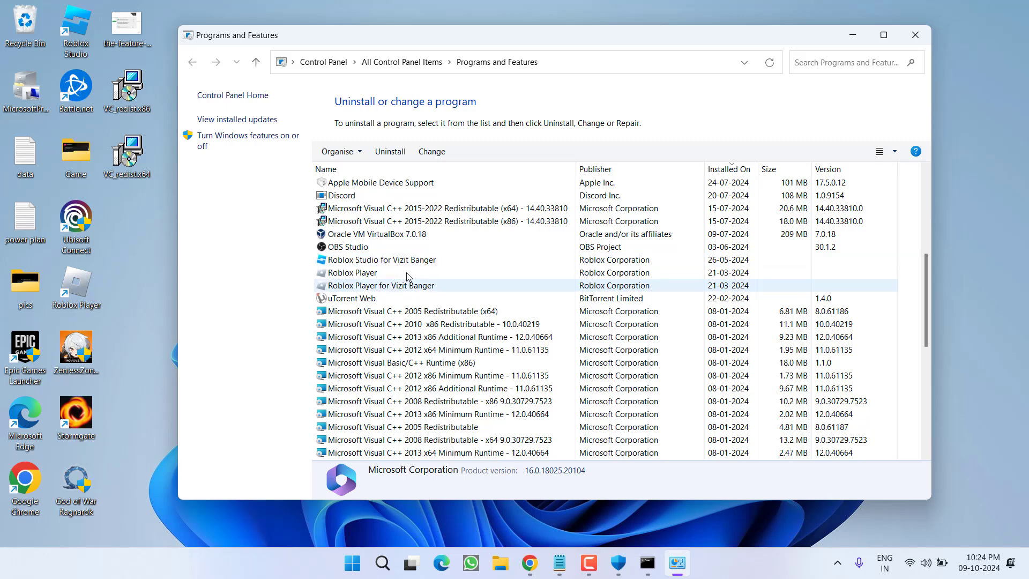
click(412, 214)
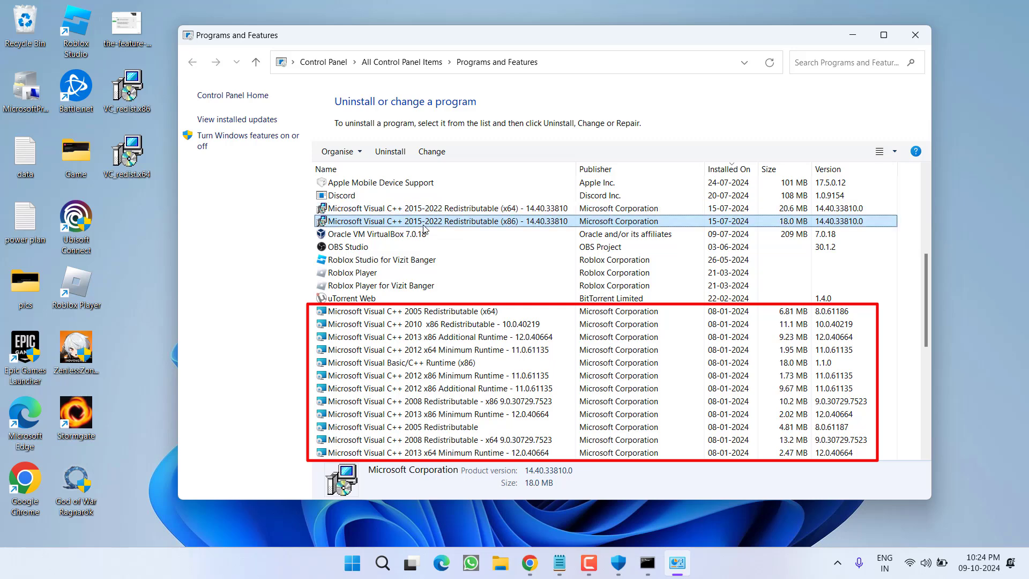
- Go through the installed Visual C++ entries and start uninstalling Microsoft Visual C++ 2005 Redistributable (x64)
click(408, 311)
click(413, 376)
click(420, 401)
click(428, 427)
click(428, 439)
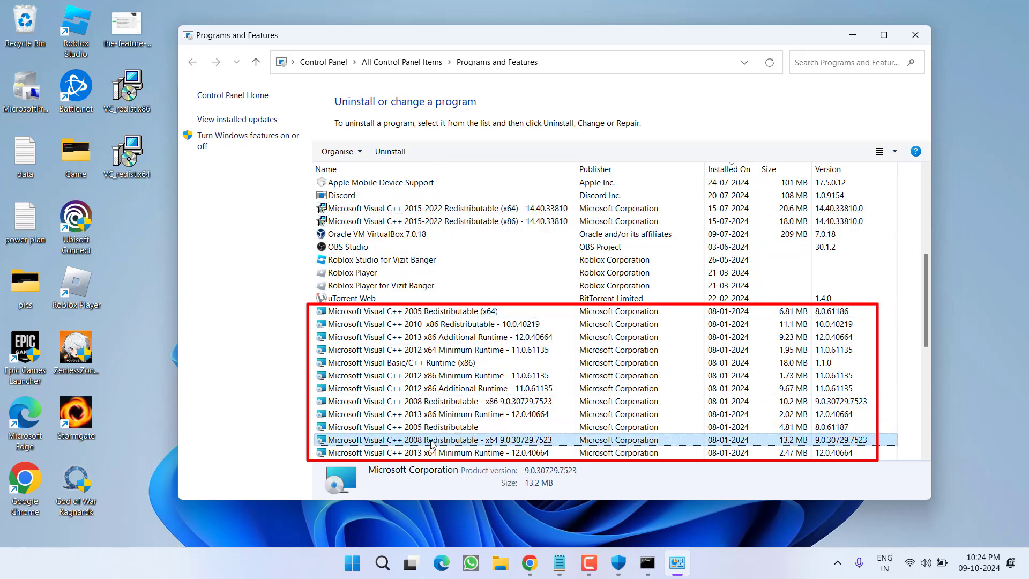
click(412, 401)
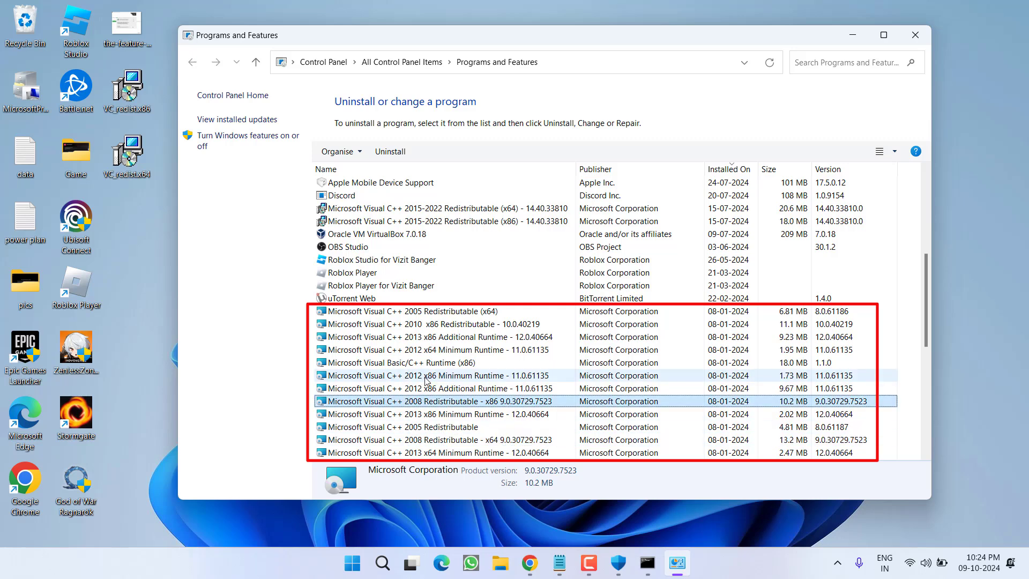
click(425, 377)
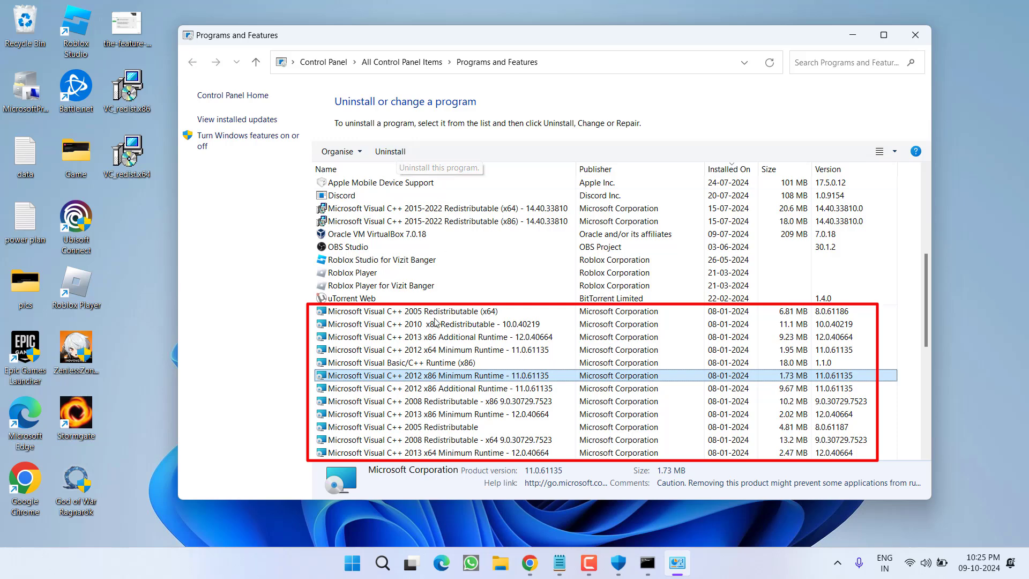
click(434, 350)
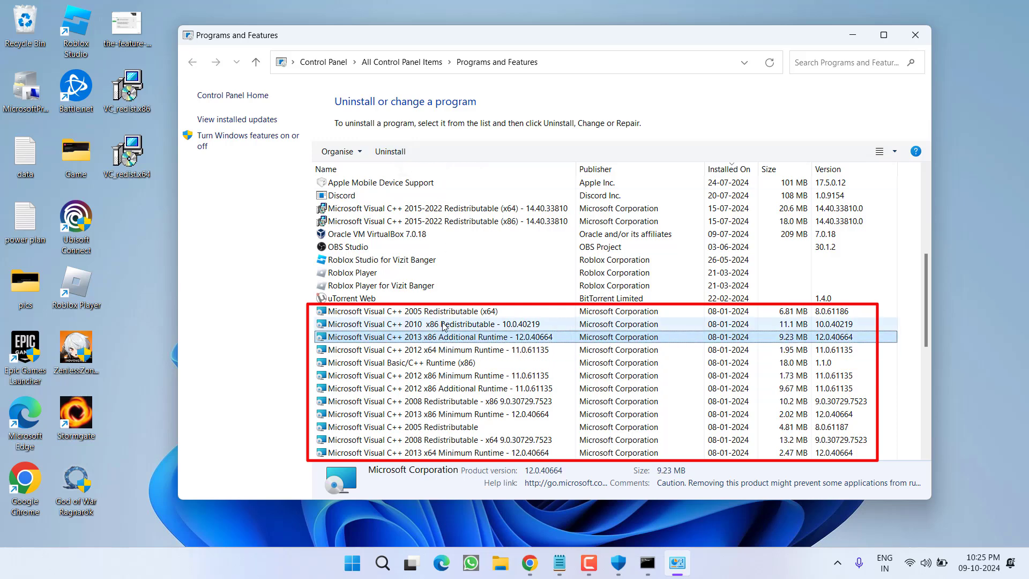
click(450, 312)
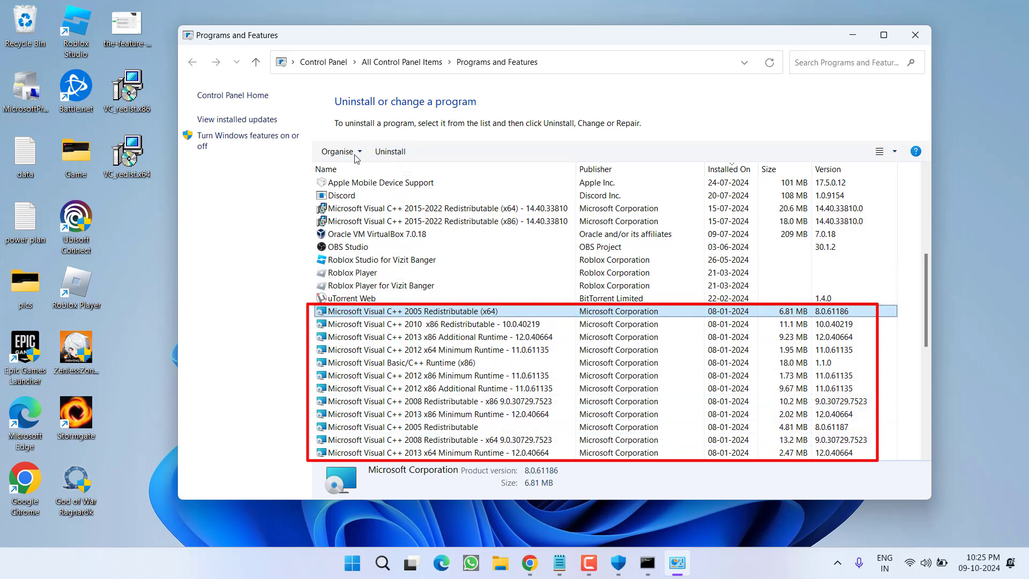
click(390, 152)
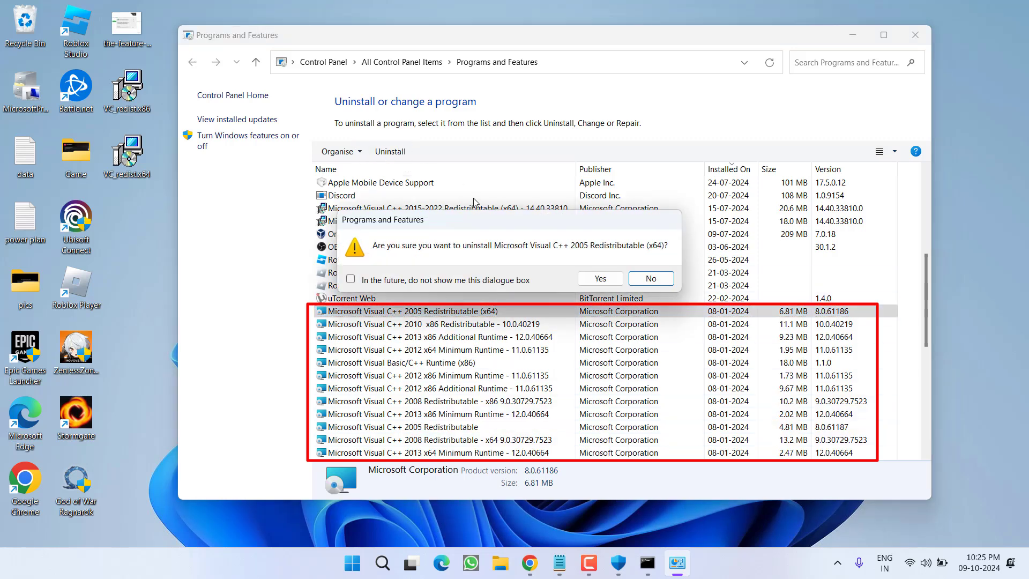
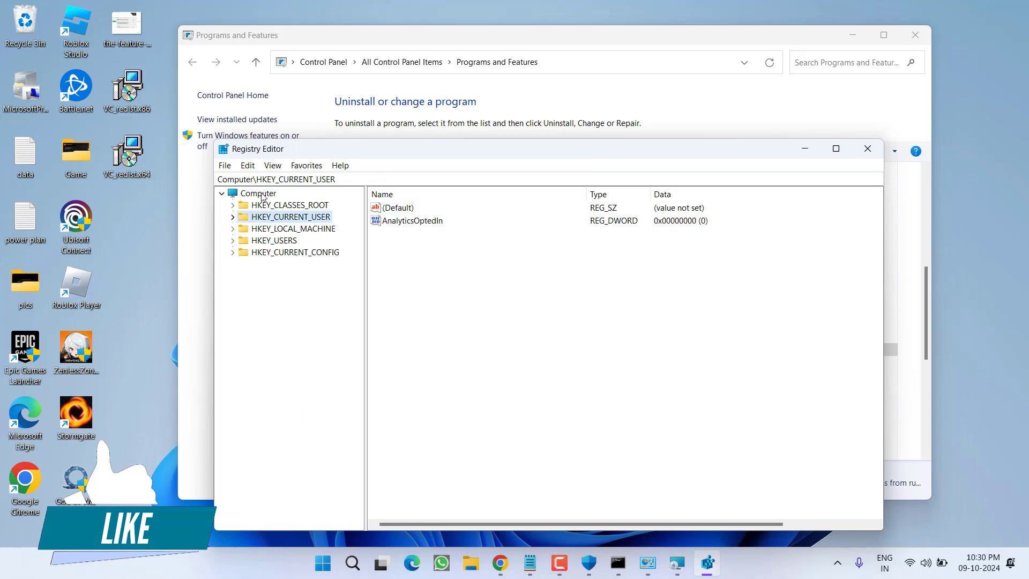
- Copy the registry path Computer\HKEY_LOCAL_MACHINE\SOFTWARE\Classes\Installer\Products from Notepad and return to Registry Editor
click(530, 563)
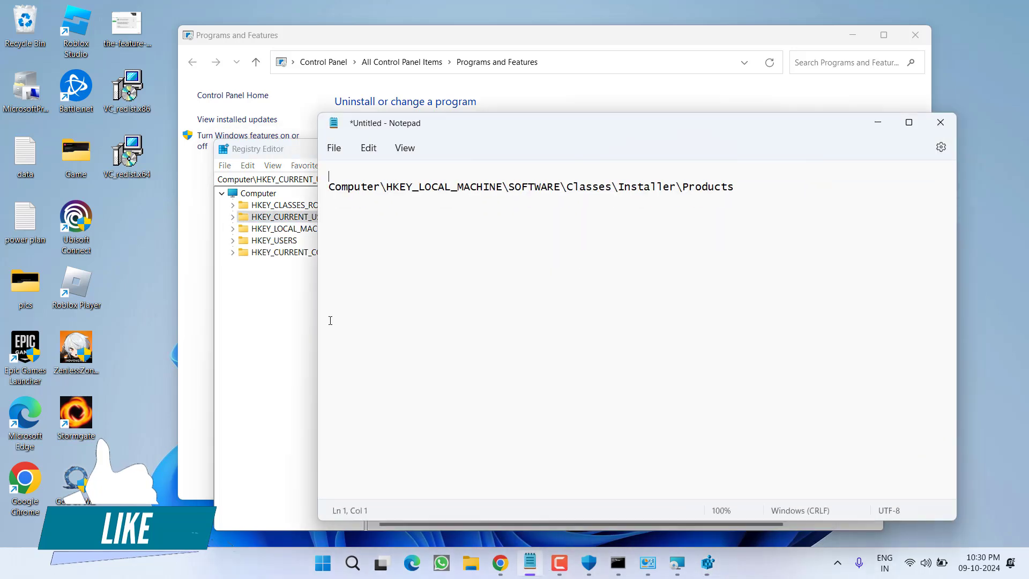
key(ctrl+a)
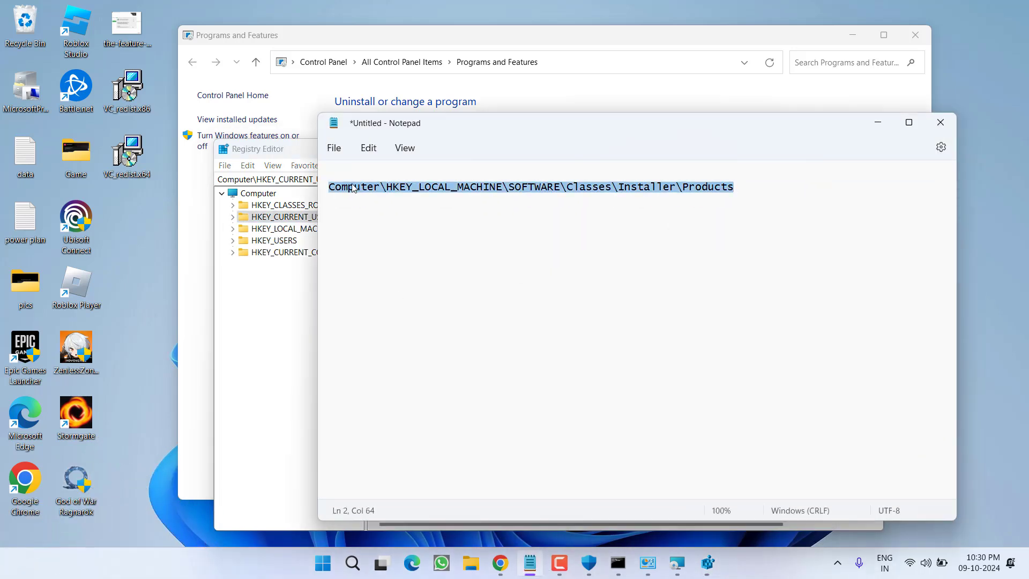
right_click(408, 186)
click(365, 253)
click(253, 223)
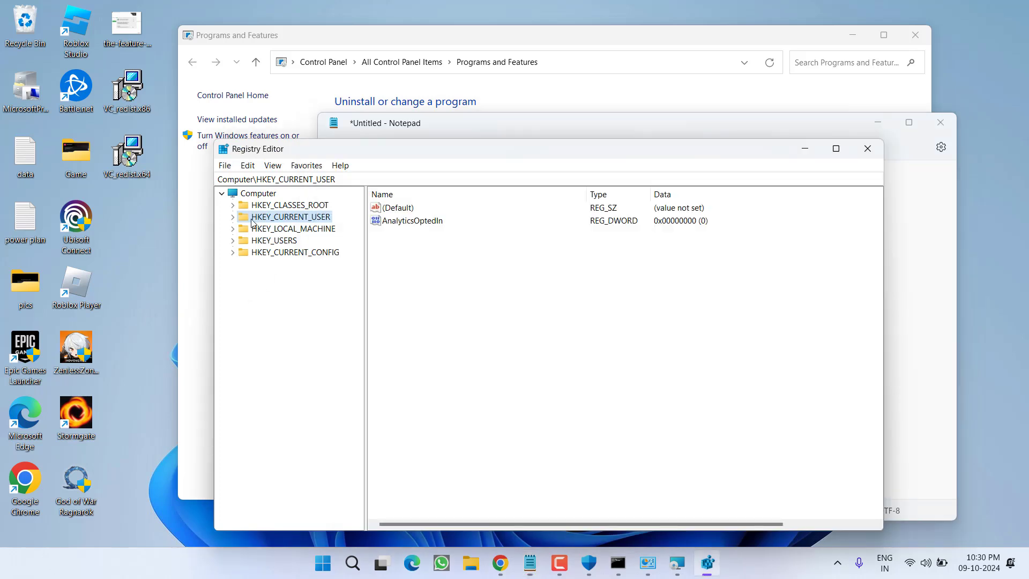
- Go to Computer\HKEY_LOCAL_MACHINE\SOFTWARE\Classes\Installer\Products in Registry Editor using the copied path
drag(338, 185, 225, 185)
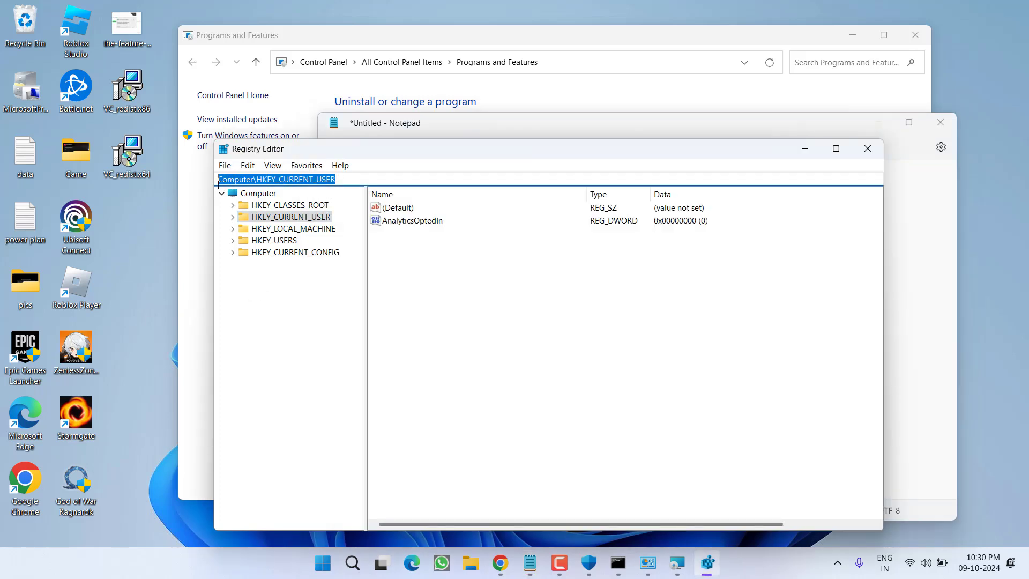
key(ctrl+v)
key(Return)
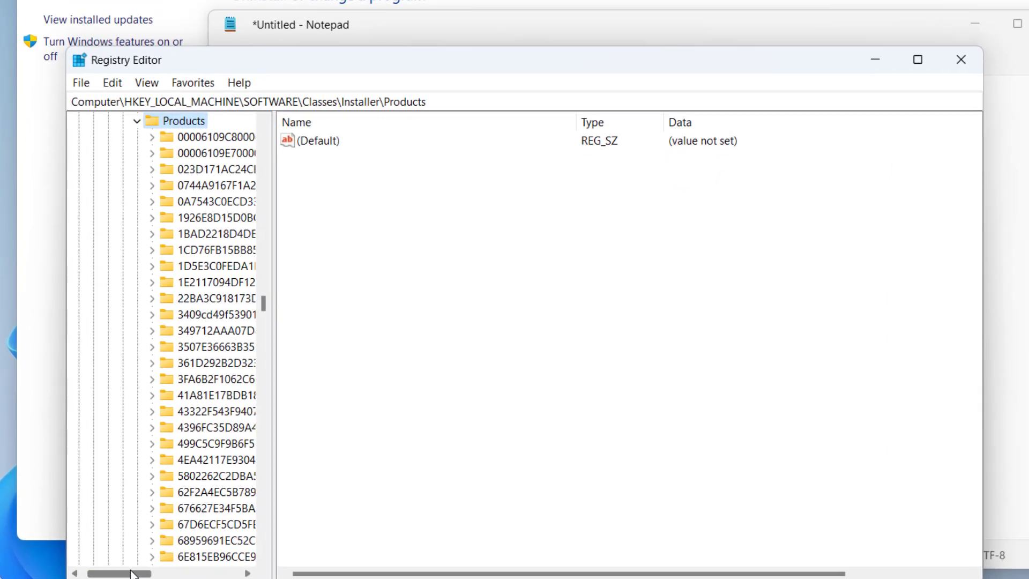
- Look through the full list of subkeys under Products, including the last one, F993DD9E3A12E9747AFD6DFCB4A2BD3F
drag(257, 519, 271, 523)
drag(139, 575, 142, 575)
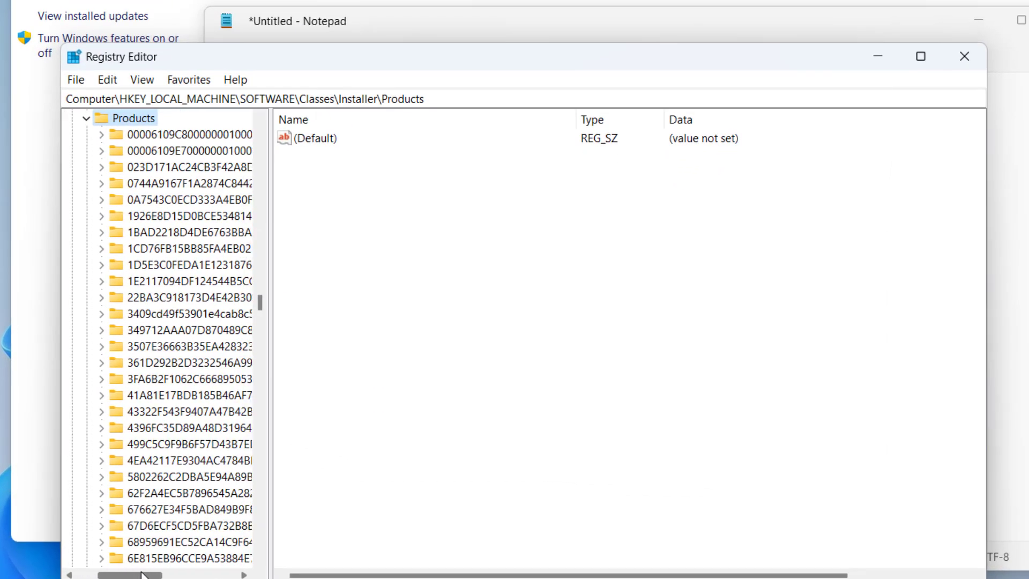
scroll(153, 268, down, 6)
scroll(153, 351, down, 12)
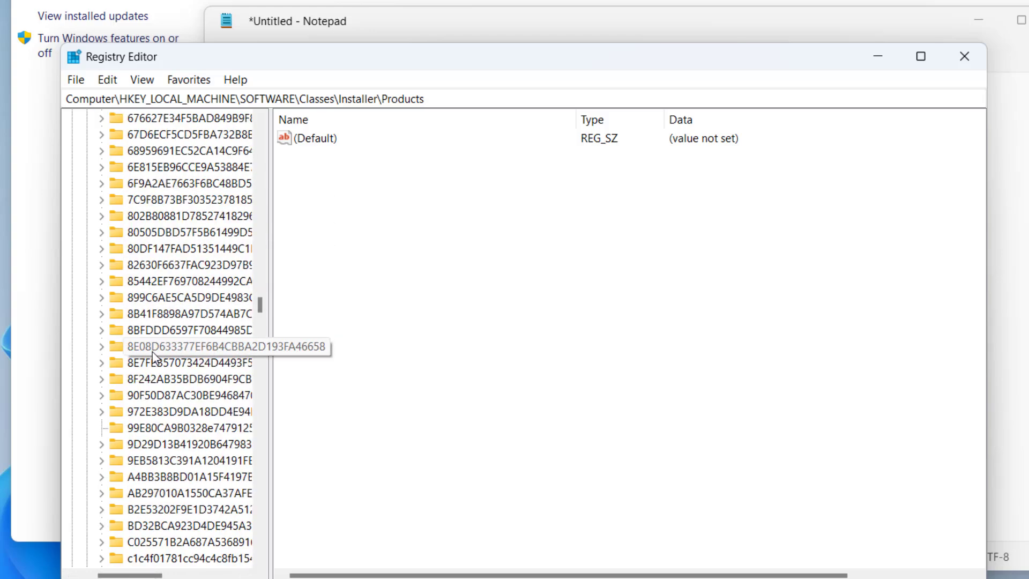
click(110, 348)
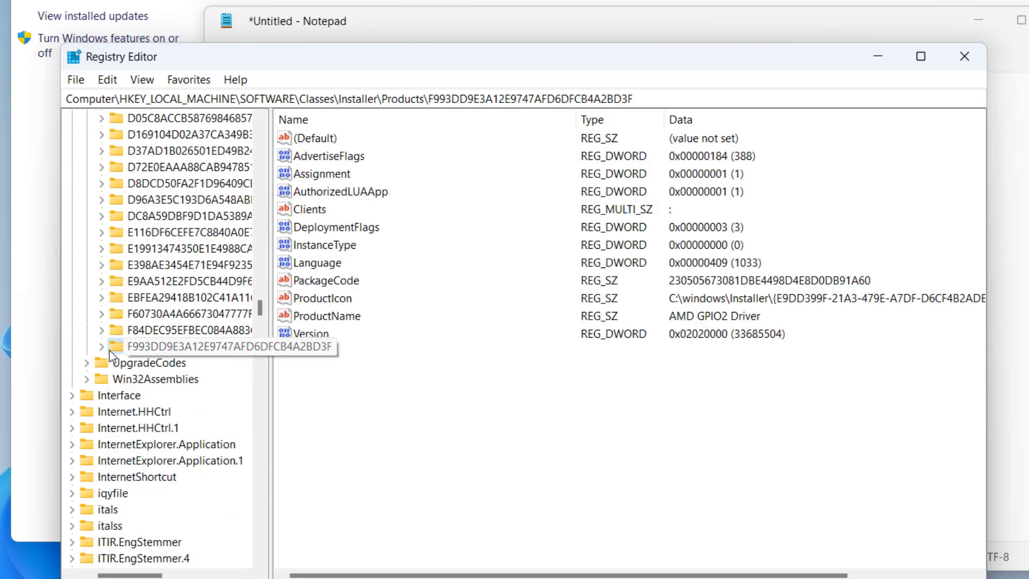
scroll(150, 346, up, 20)
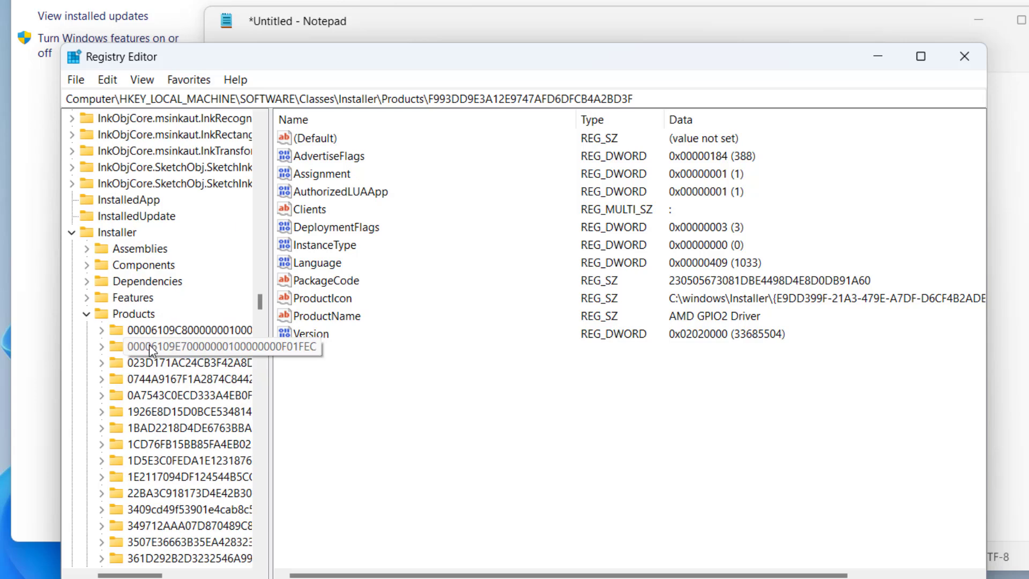
- Check the ProductName value of each of the first four subkeys under Products
click(174, 336)
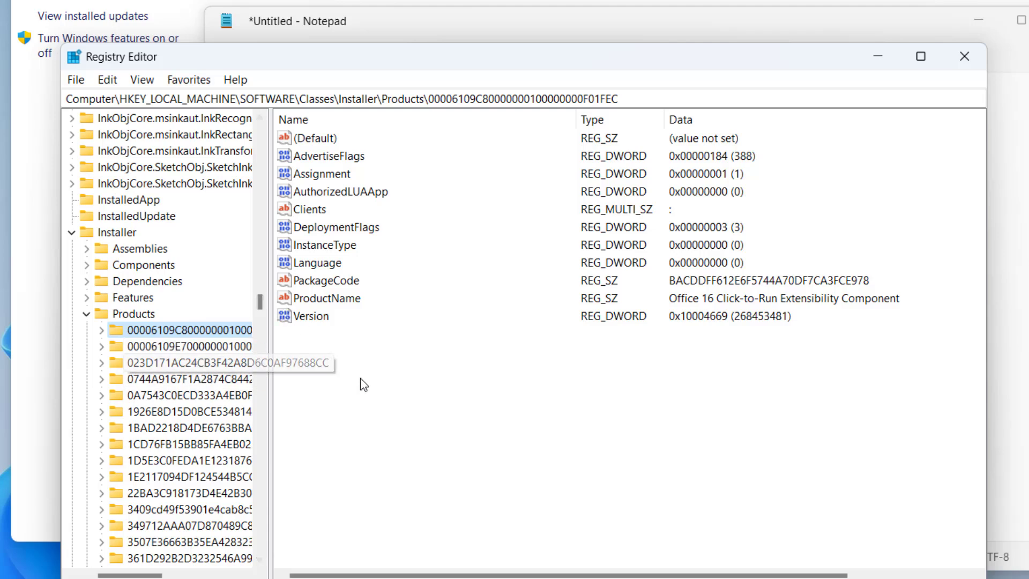
click(343, 304)
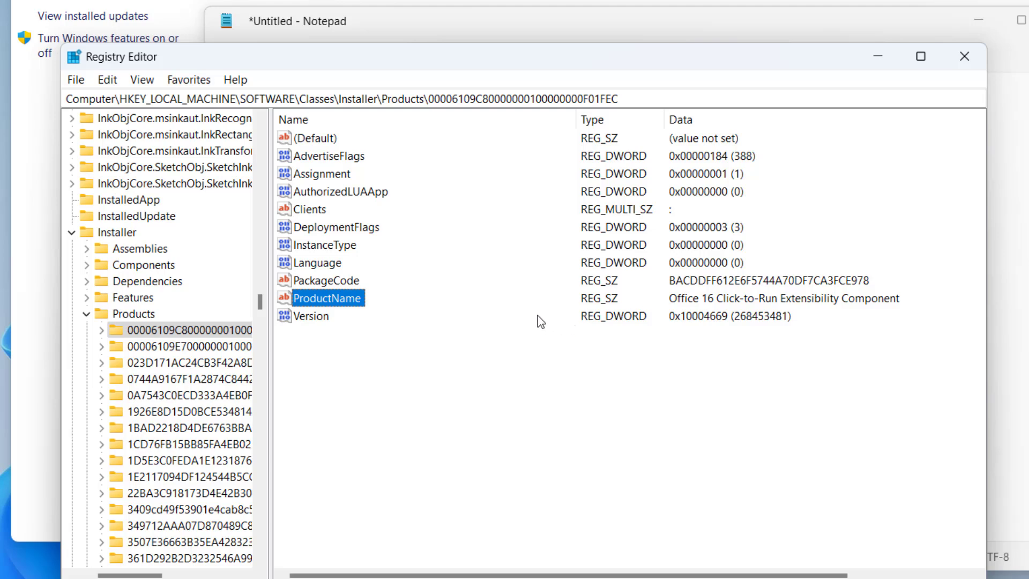
scroll(205, 300, down, 1)
click(205, 298)
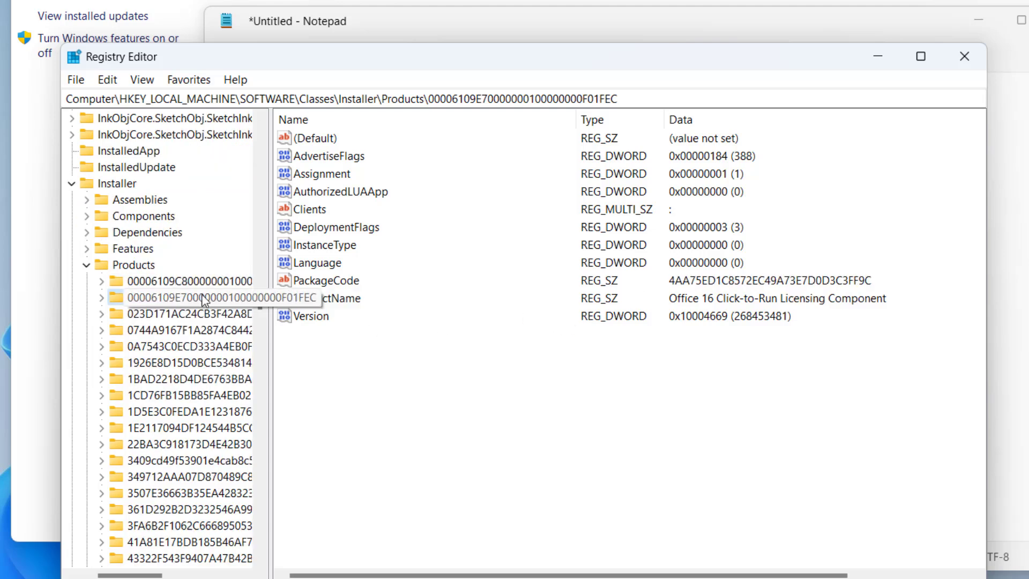
click(198, 316)
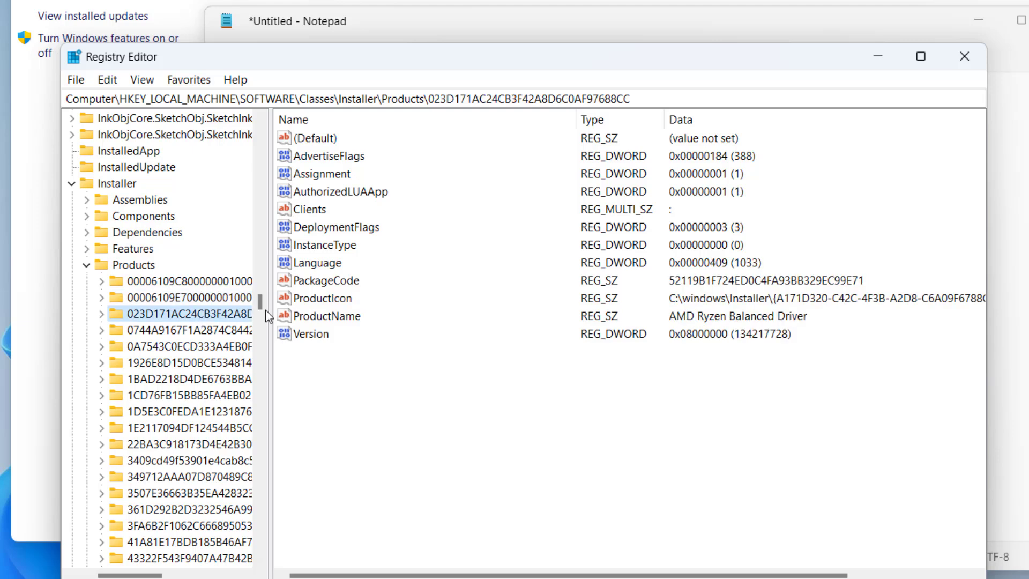
click(326, 317)
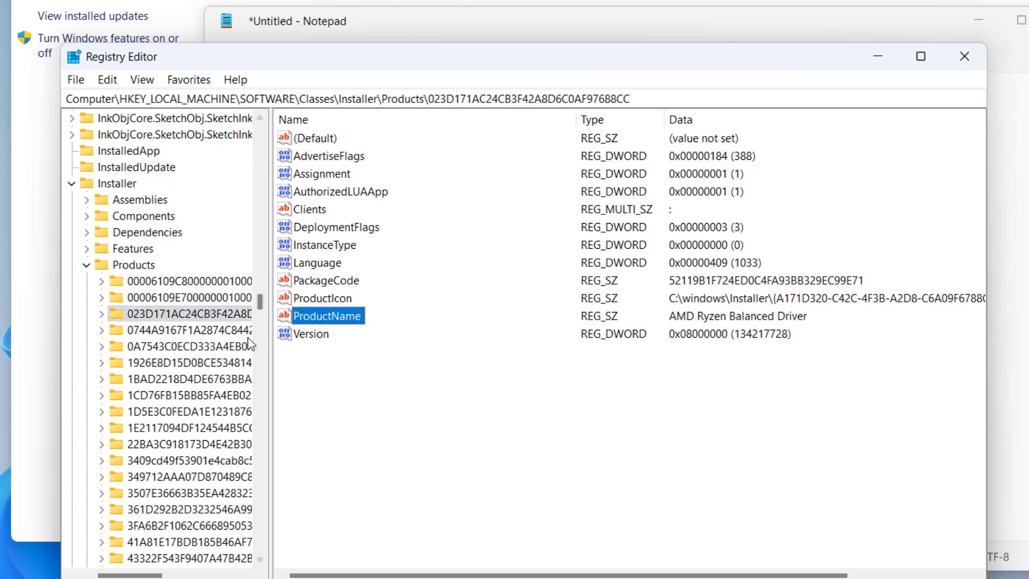
click(217, 333)
click(351, 301)
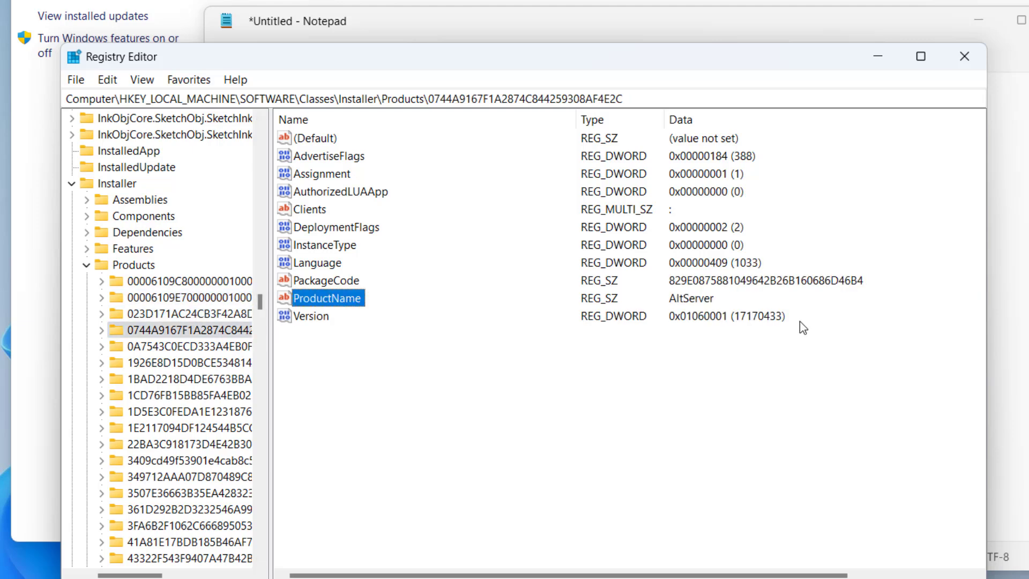
- Check the ProductName of subkey 0A7543C0ECD333A4EB0FB925C8557717 and bring up the command for deleting the key
click(217, 349)
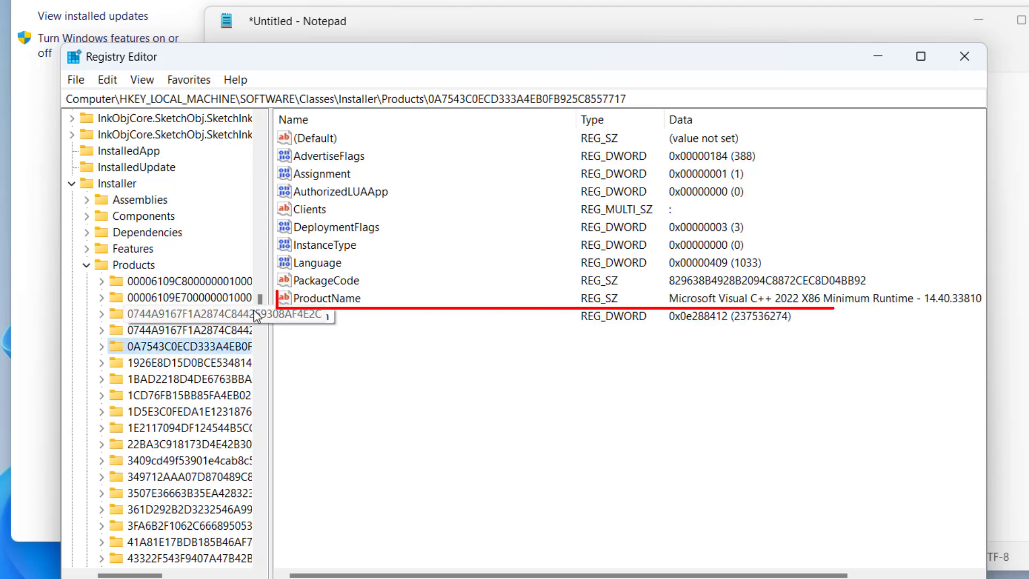
click(309, 302)
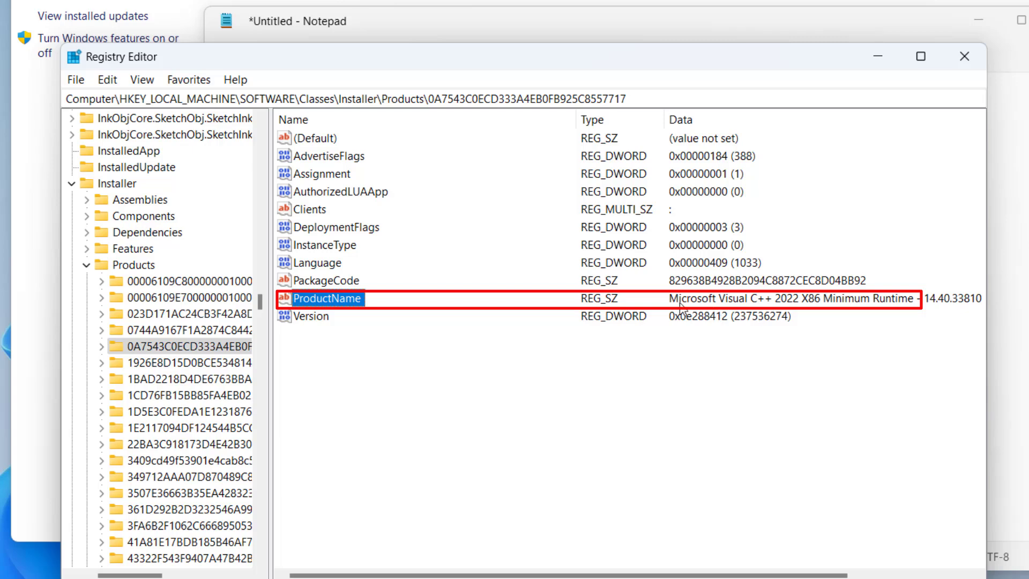
click(211, 348)
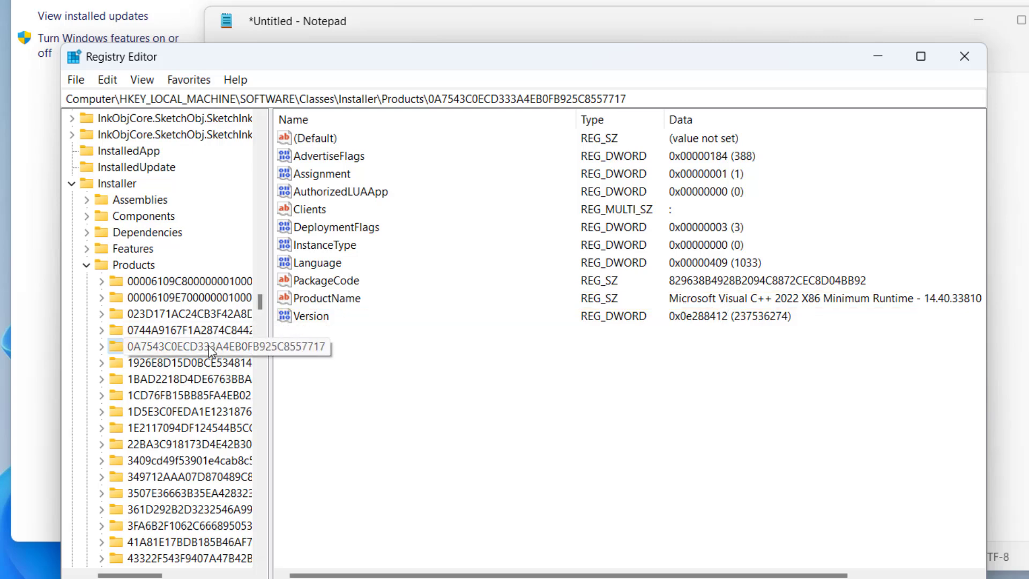
right_click(199, 349)
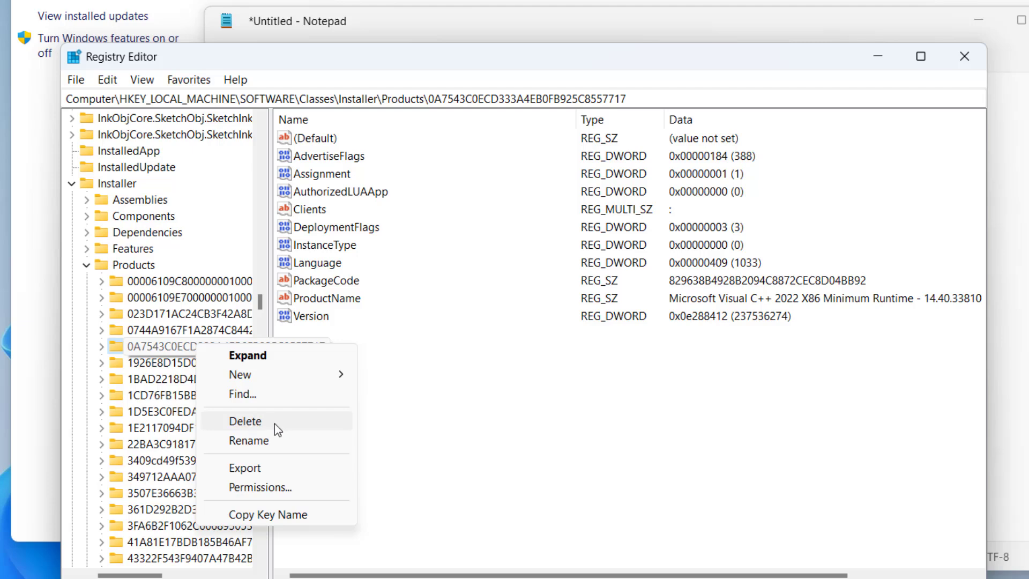
click(164, 363)
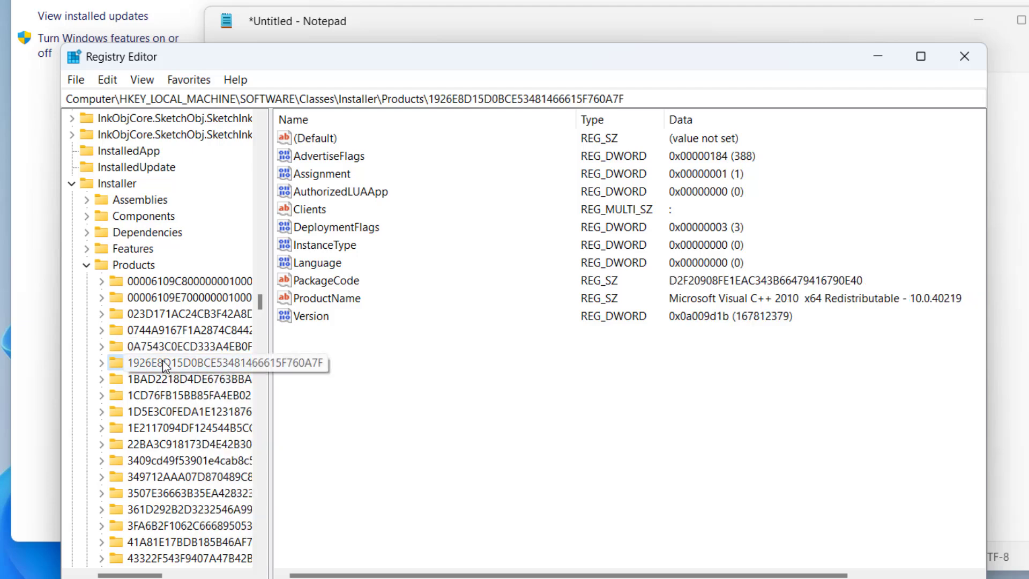
click(175, 379)
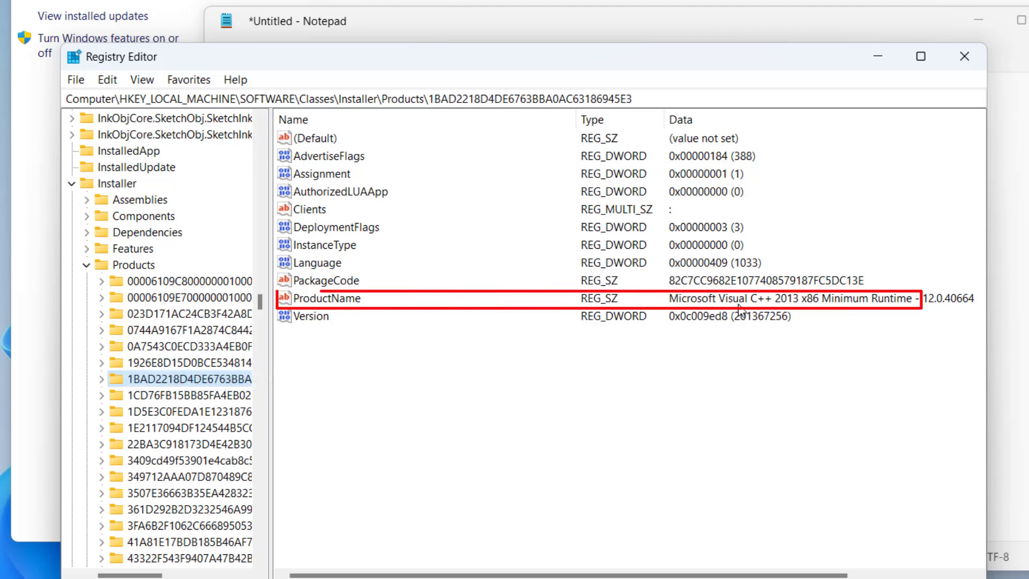
right_click(160, 376)
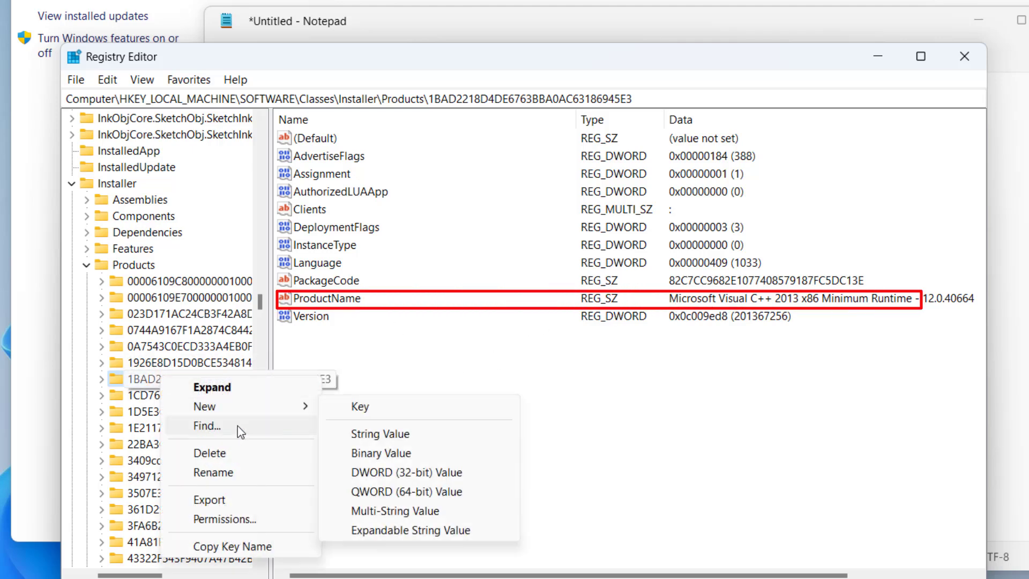
click(423, 448)
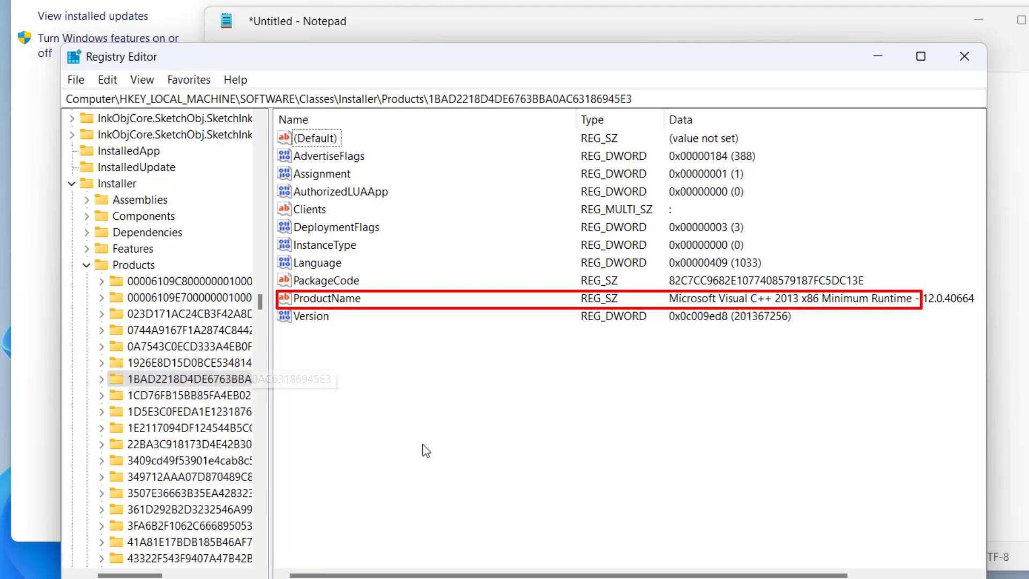
- Check the ProductName of subkey 1D5E3C0FEDA1E123187686FED06E995A and show its delete command without deleting the key
click(218, 399)
click(206, 414)
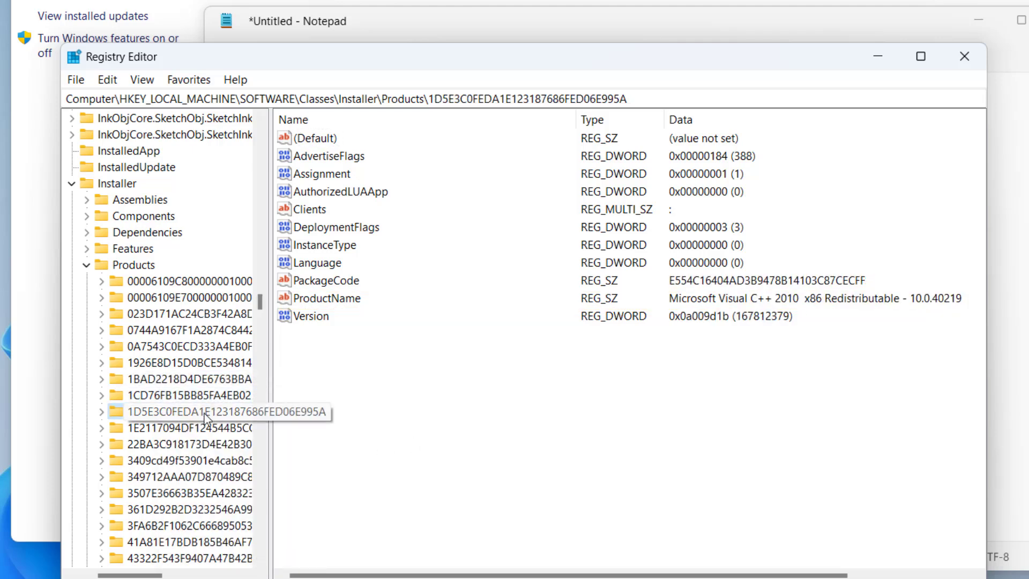
click(741, 304)
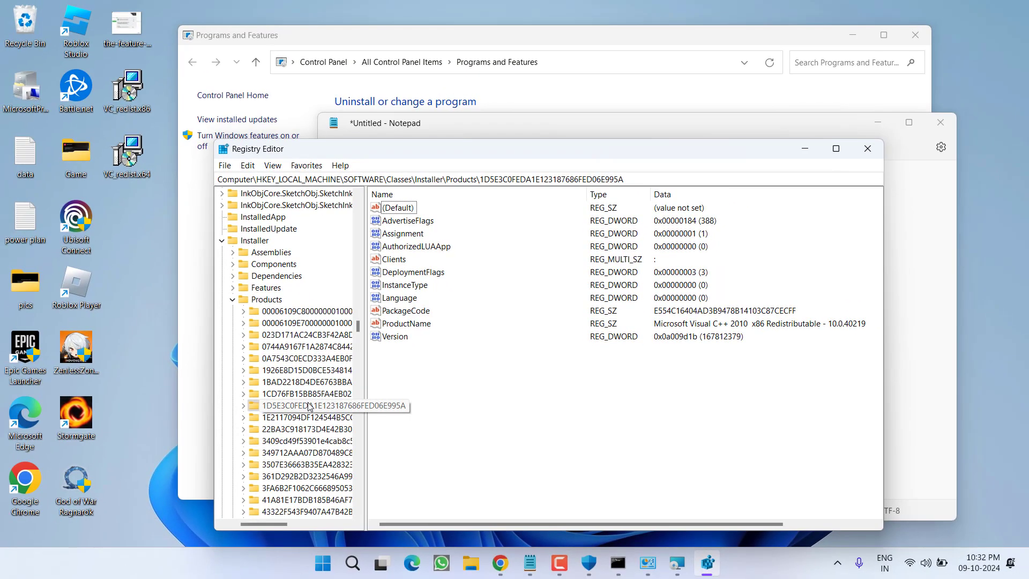
right_click(192, 413)
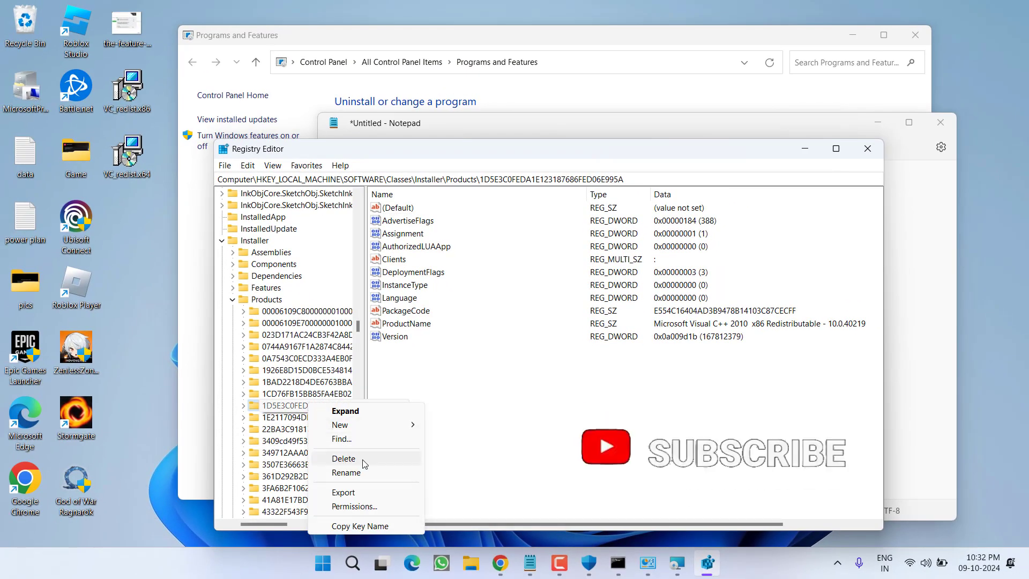
click(499, 436)
scroll(300, 370, down, 2)
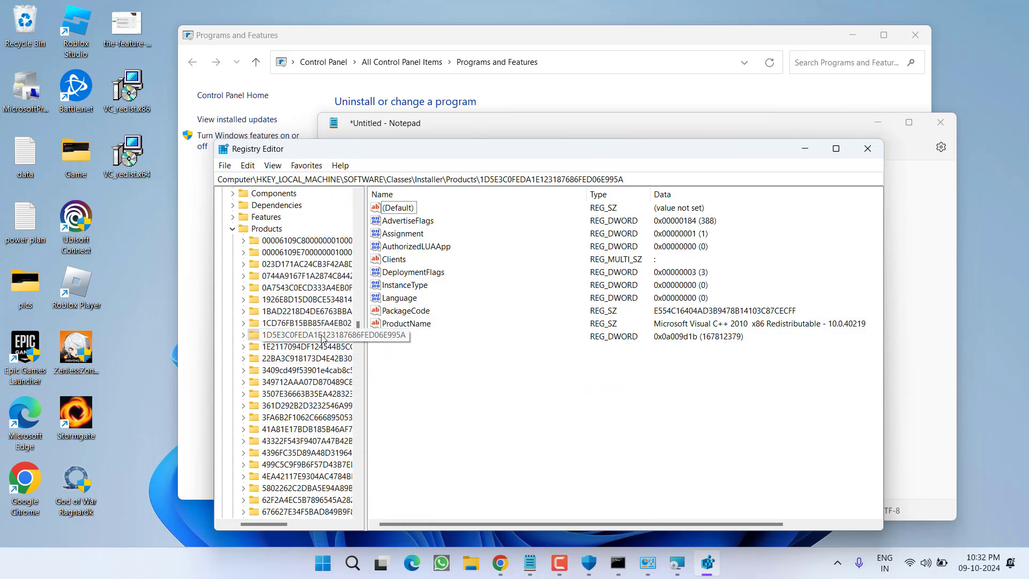
- Close Registry Editor and minimise Notepad and Programs and Features to clear the desktop
click(868, 148)
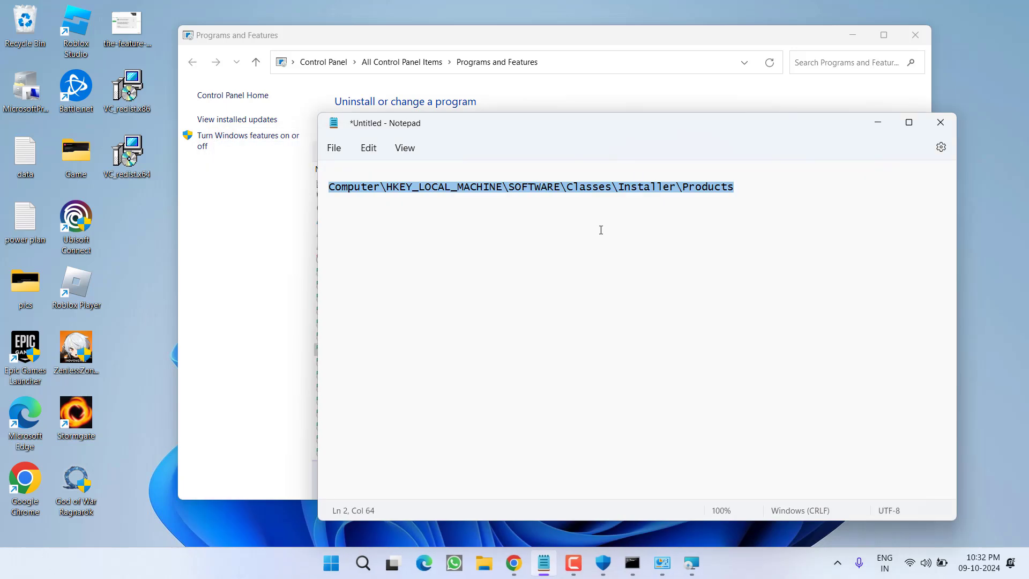
click(879, 123)
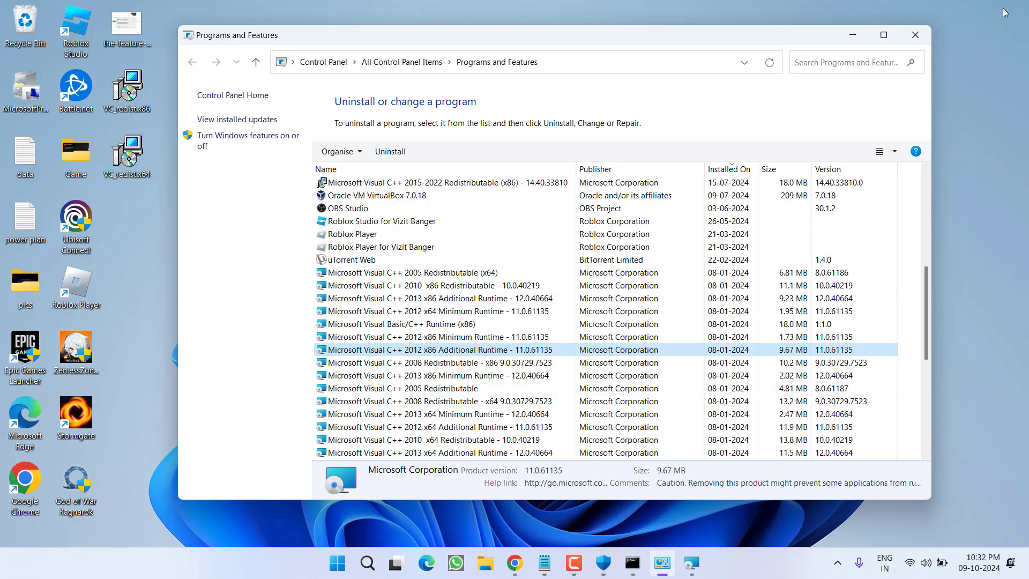
click(853, 35)
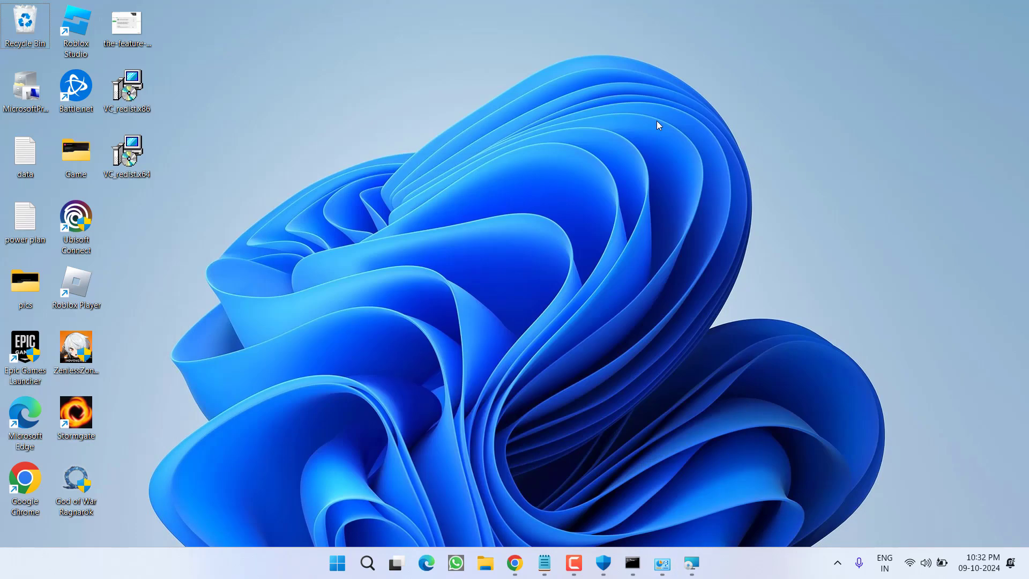
- Switch to Chrome and open the download server list for Visual C++ Redistributable Runtimes All-in-One May 2024 on TechPowerUp
click(515, 562)
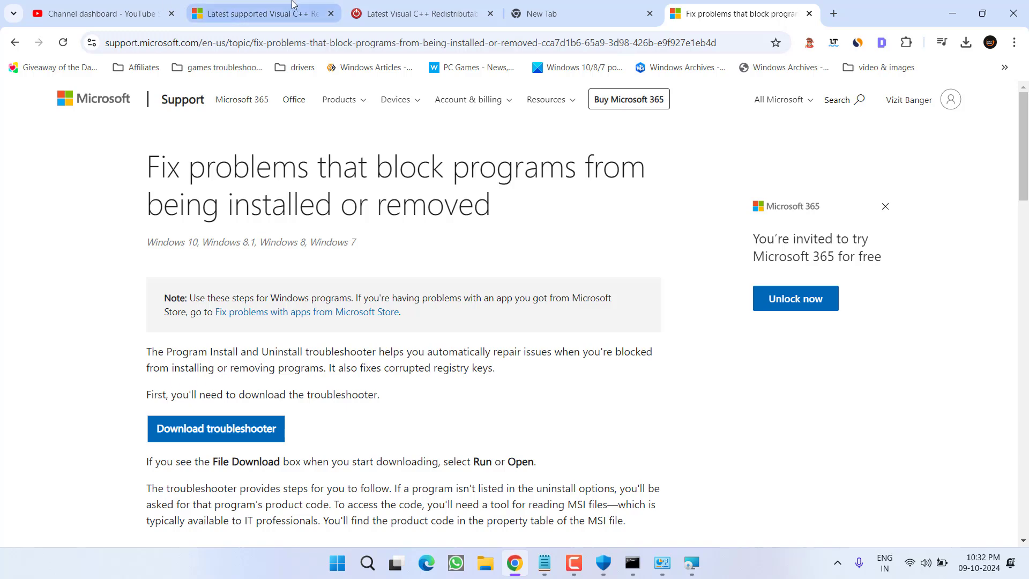
click(394, 6)
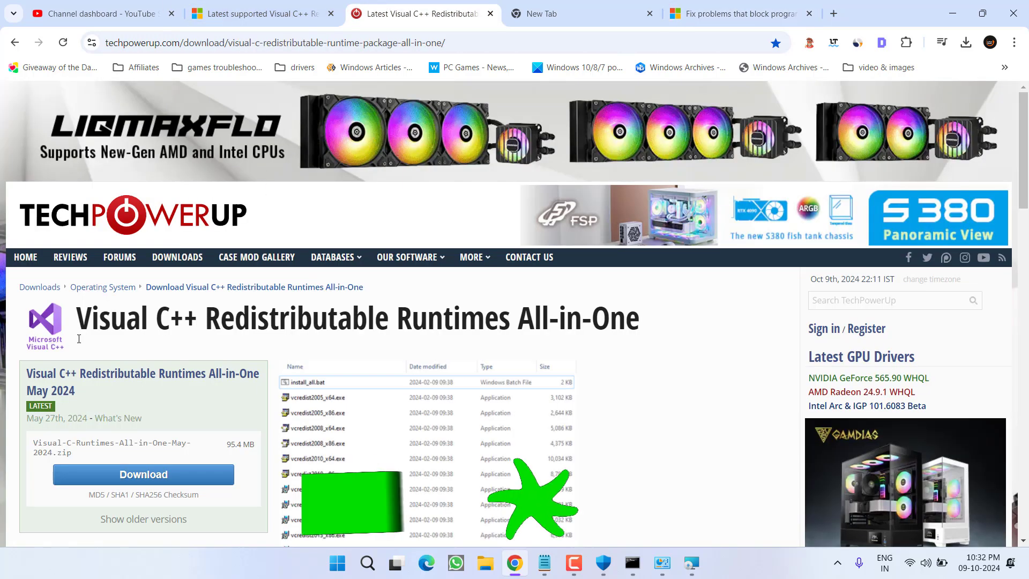
scroll(143, 331, down, 1)
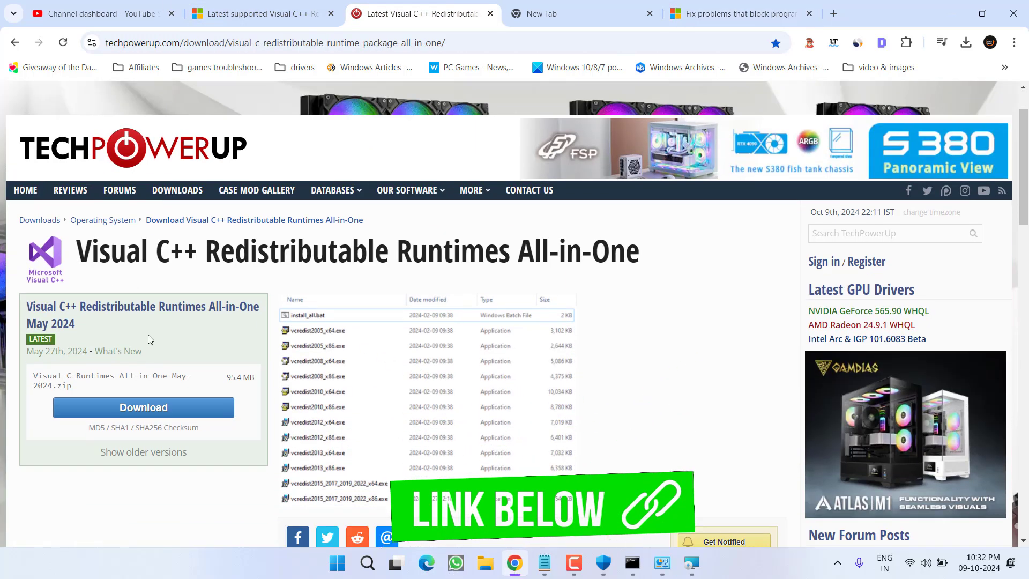
scroll(174, 329, down, 1)
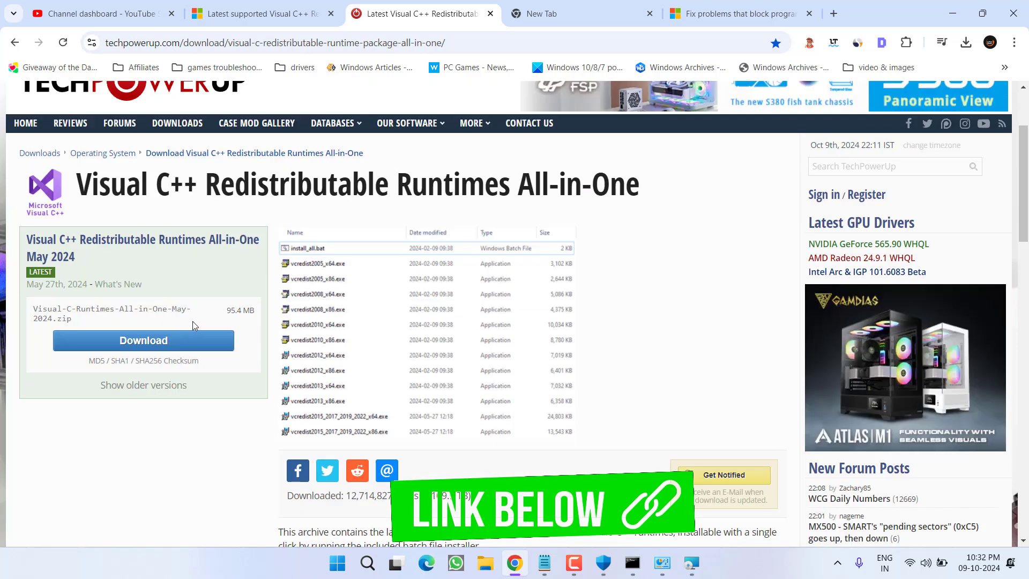
click(143, 343)
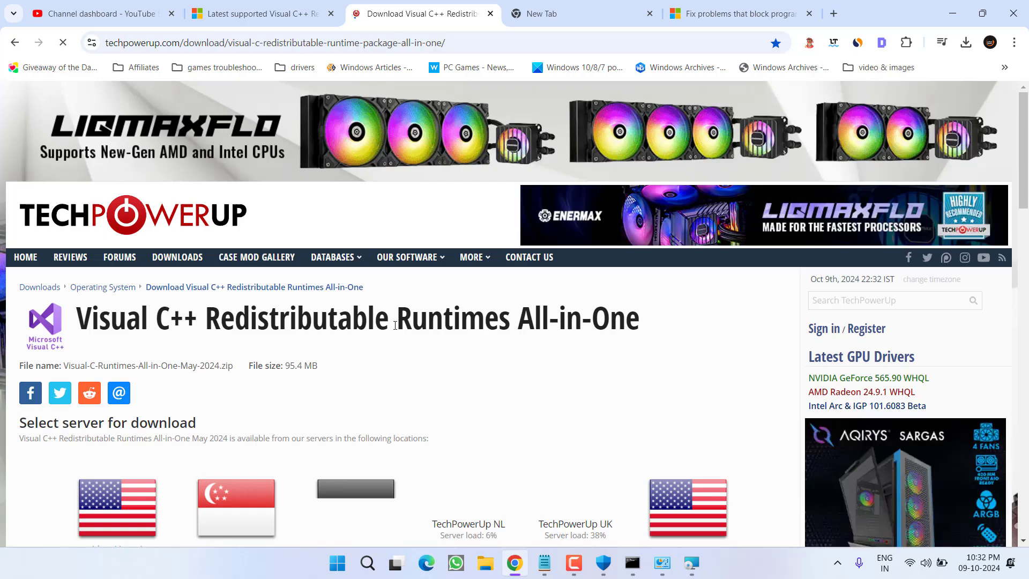
- Download the package from the closest server, TechPowerUp US-3, and save Visual-C-Runtimes-All-in-One-May-2024 to the Desktop
scroll(236, 252, down, 4)
click(148, 249)
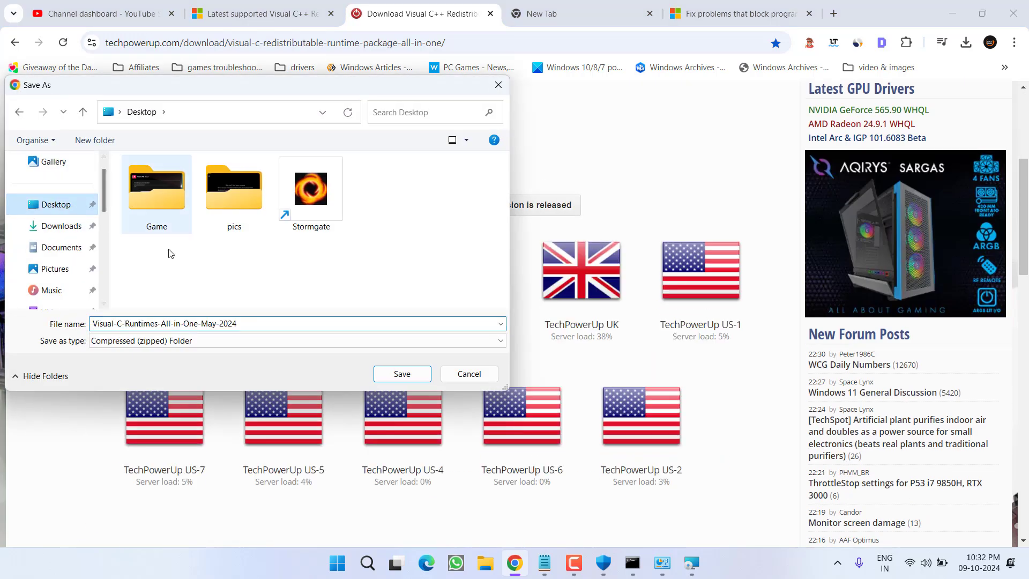
click(405, 377)
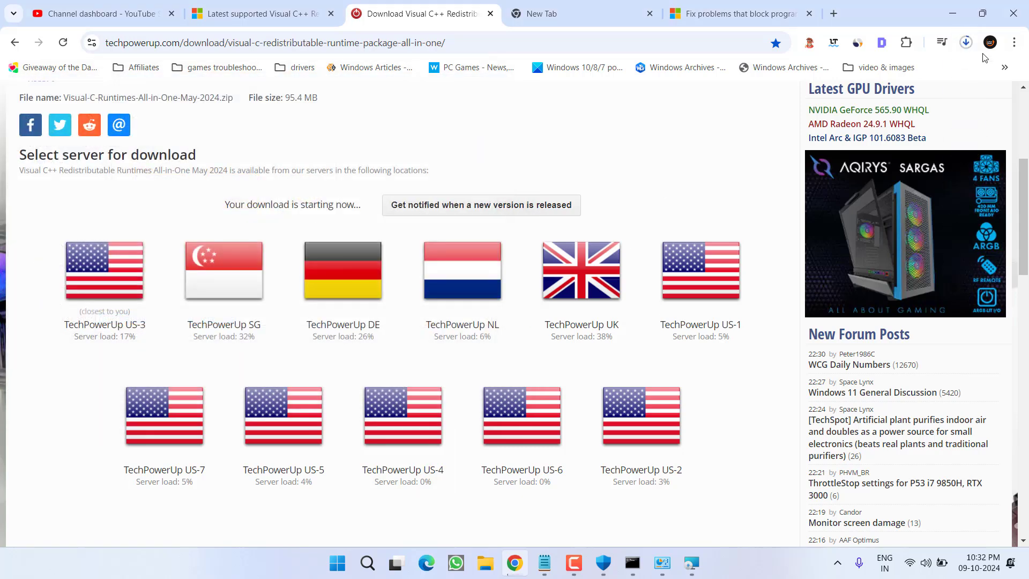
- Open the downloaded Visual-C-Runtimes-All-in-One-May-2024.zip and extract all its files to the same-named folder on the Desktop
click(967, 44)
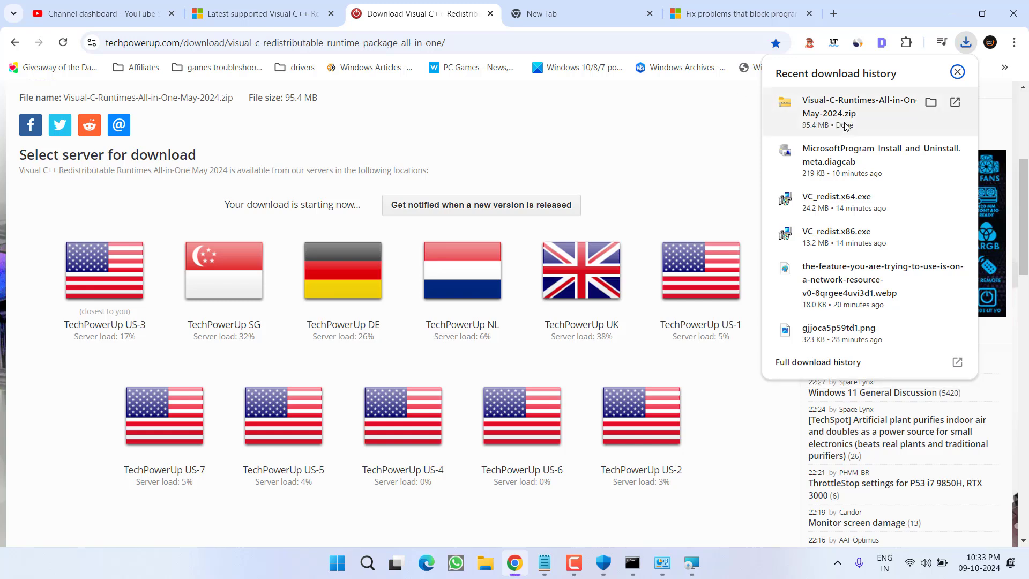
click(832, 119)
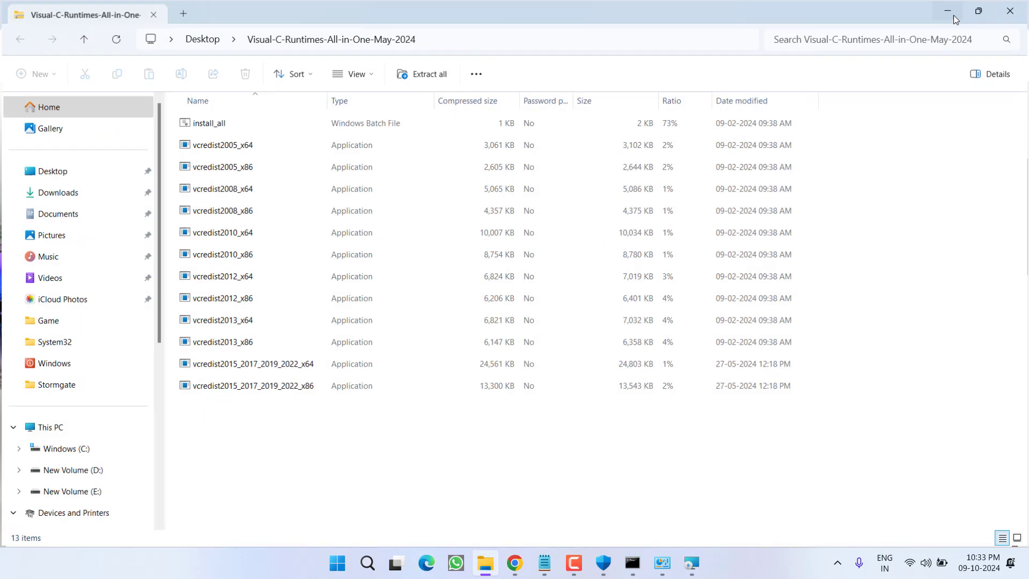
click(429, 75)
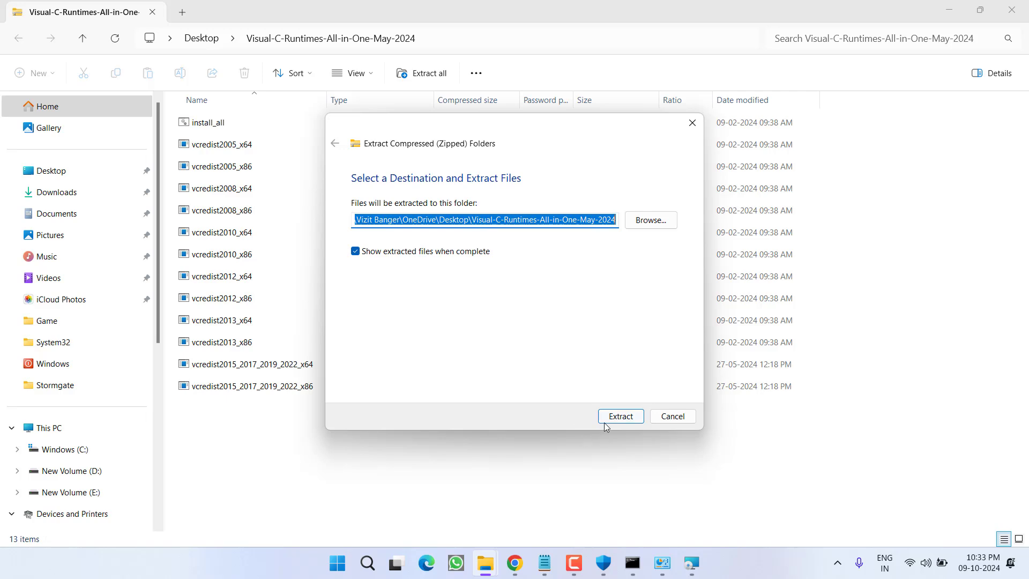
click(611, 419)
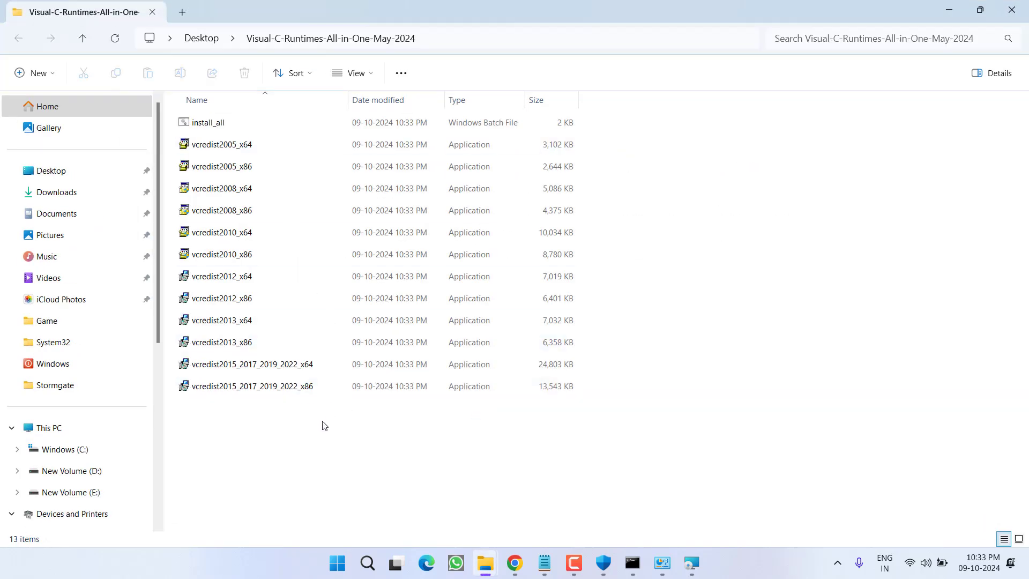
- Show the Run as administrator option for the install_all batch file without running it
click(210, 124)
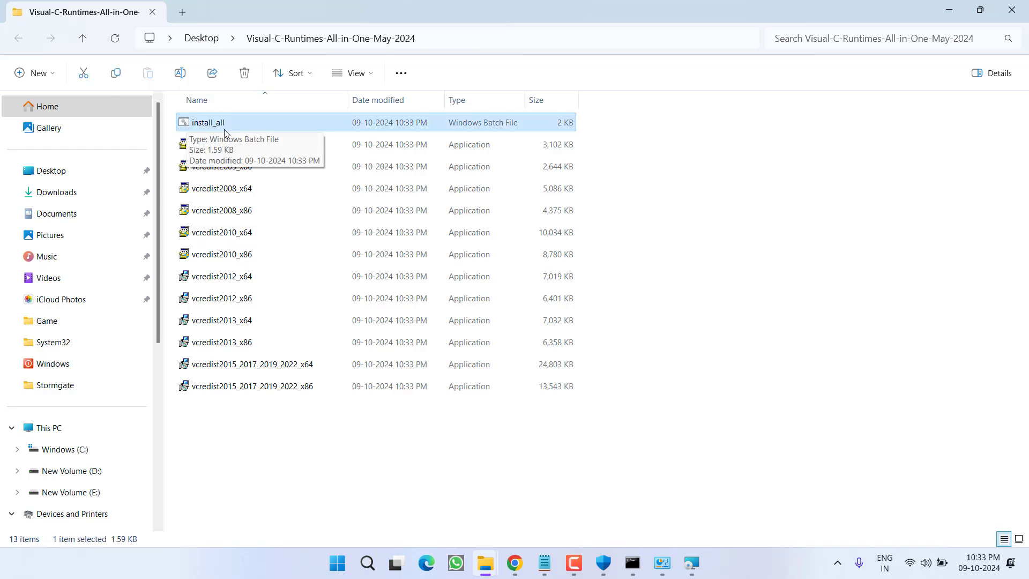
right_click(203, 125)
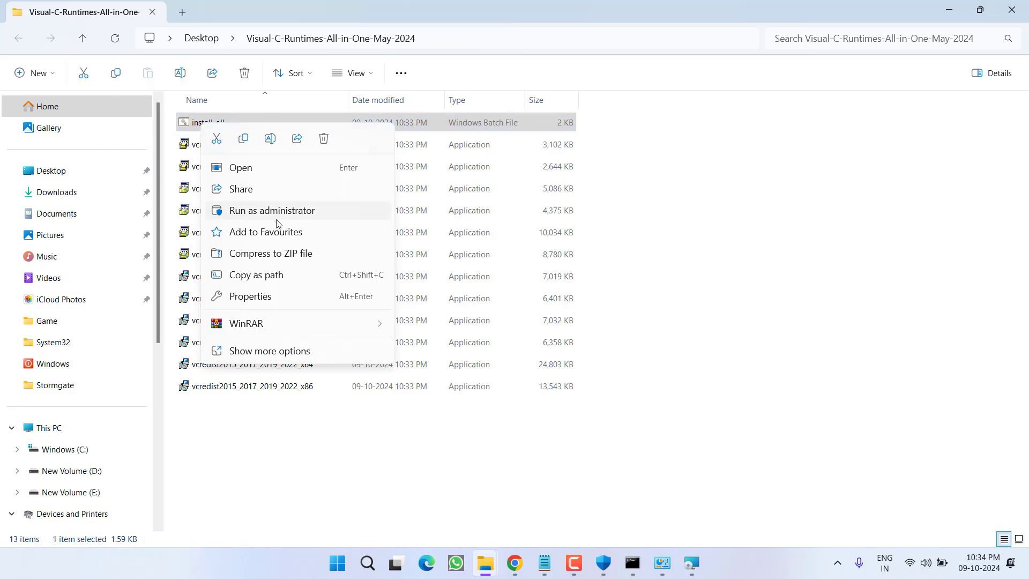
click(268, 452)
- Highlight all the vcredist installers from 2005 to 2015_2017_2019_2022, clear the selection and show the desktop
drag(261, 458, 258, 141)
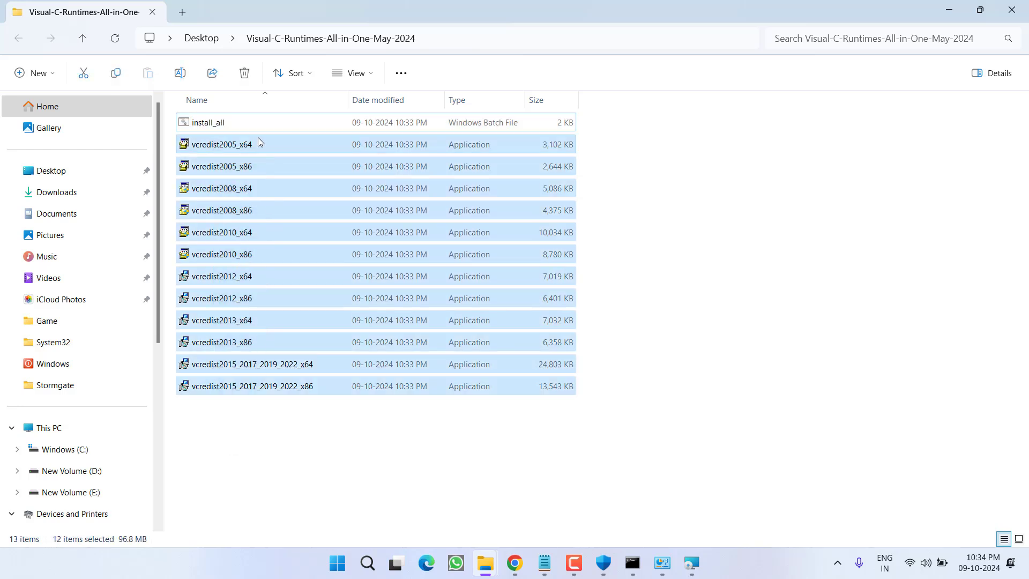
click(645, 326)
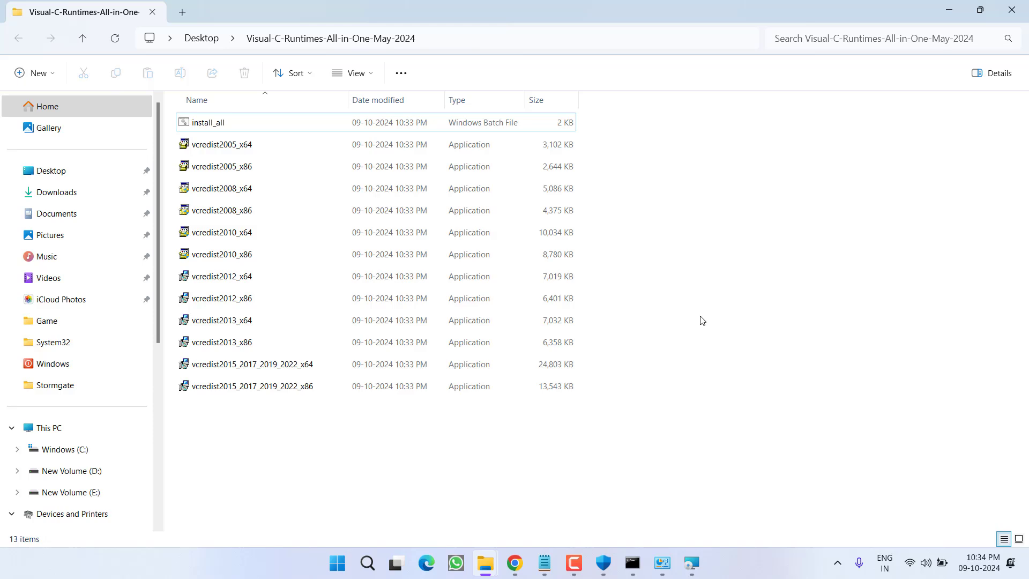
key(super+d)
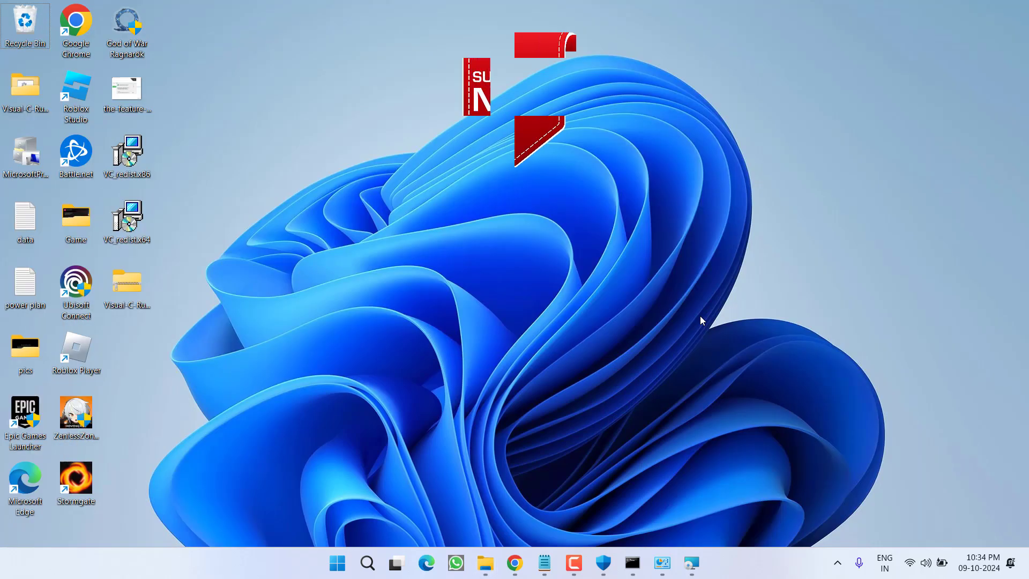